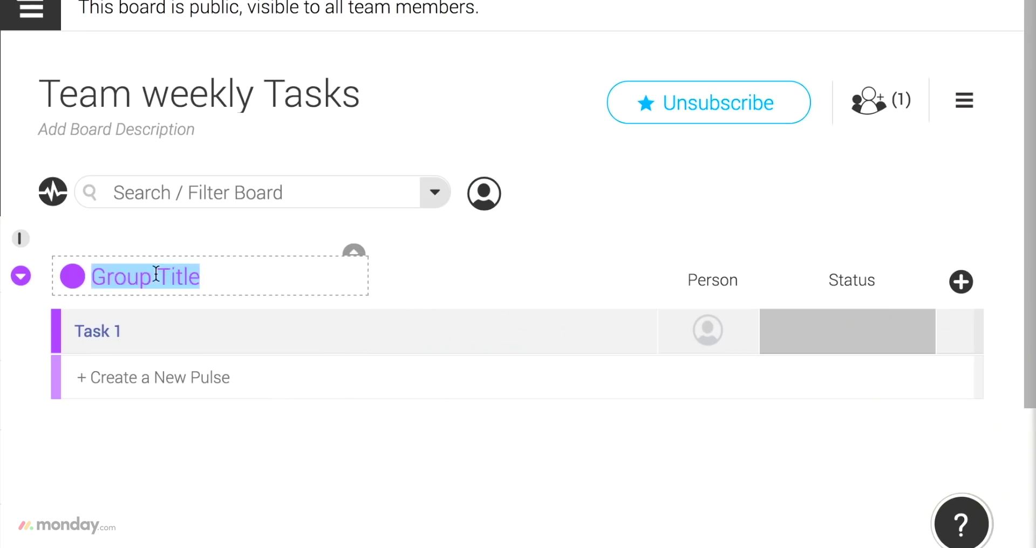
- Name the group Backlog and add tasks like Prepare for press release, Image for website, Write blog post
{"action": "type", "text": "Backlo"}
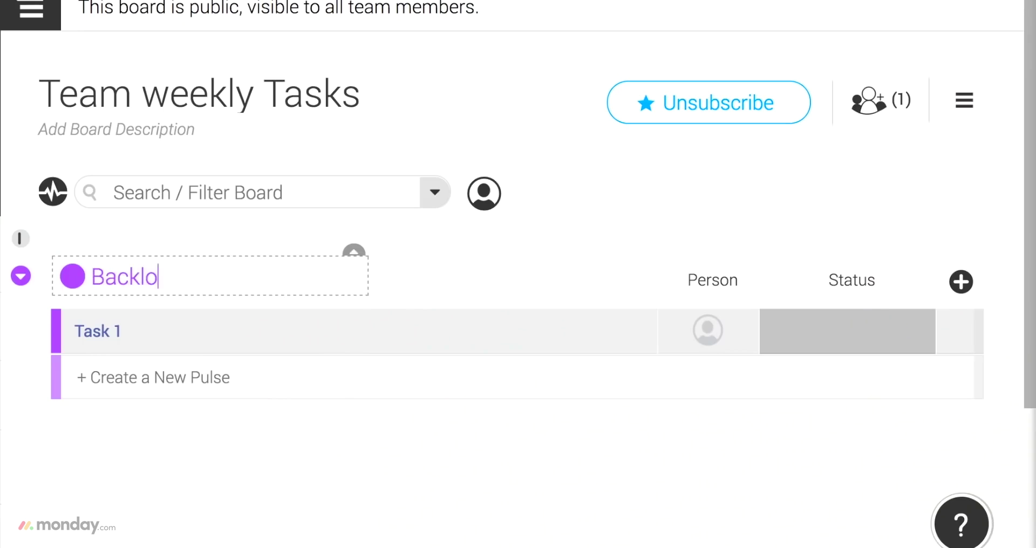
{"action": "type", "text": "g"}
{"action": "key", "text": "Return"}
{"action": "type", "text": "Set u"}
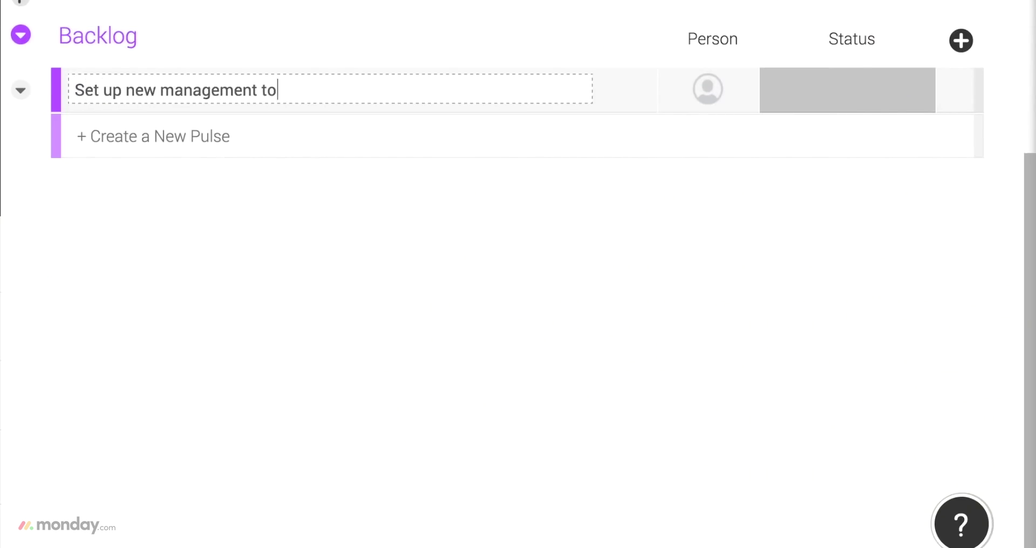
{"action": "type", "text": "l Prepare for press release Image for website Write blog post new email campaign Fix bug on website dub tv ad for german Launch new ads in Singapore"}
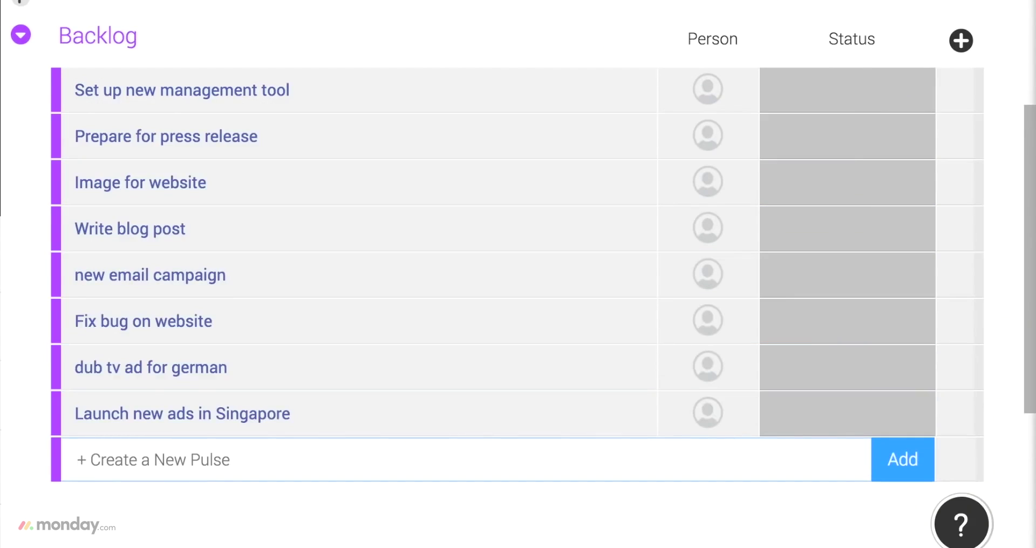
- Drag two tasks into This Week - 5/6 - 9/6, then move Prepare for press release, dub tv ad, Image for website there
{"action": "scroll", "coordinate": [231, 254], "scroll_direction": "up", "scroll_amount": 3}
{"action": "left_click_drag", "start_coordinate": [231, 254], "coordinate": [226, 105]}
{"action": "left_click_drag", "start_coordinate": [254, 395], "coordinate": [284, 253]}
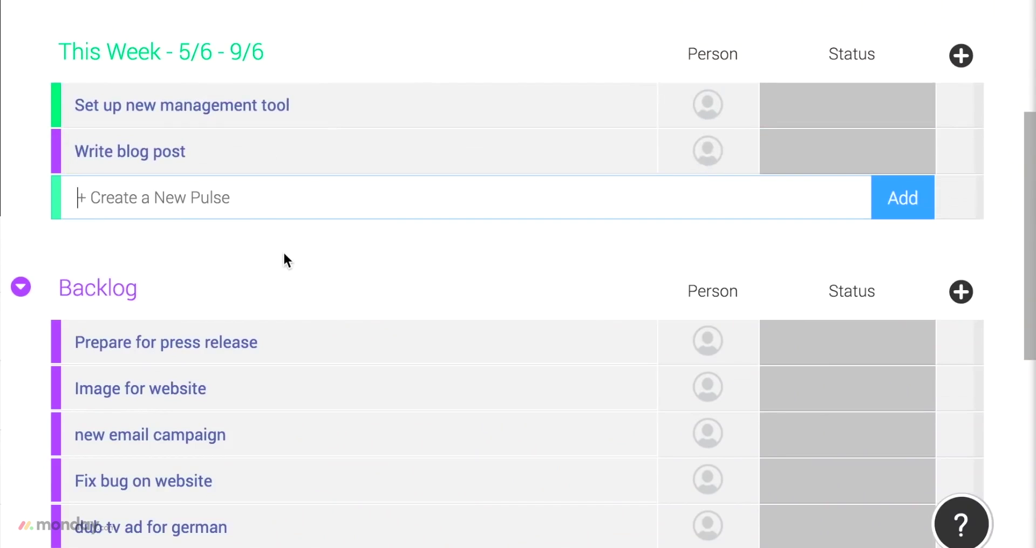
{"action": "scroll", "coordinate": [284, 268], "scroll_direction": "down", "scroll_amount": 1}
{"action": "left_click", "coordinate": [71, 270]}
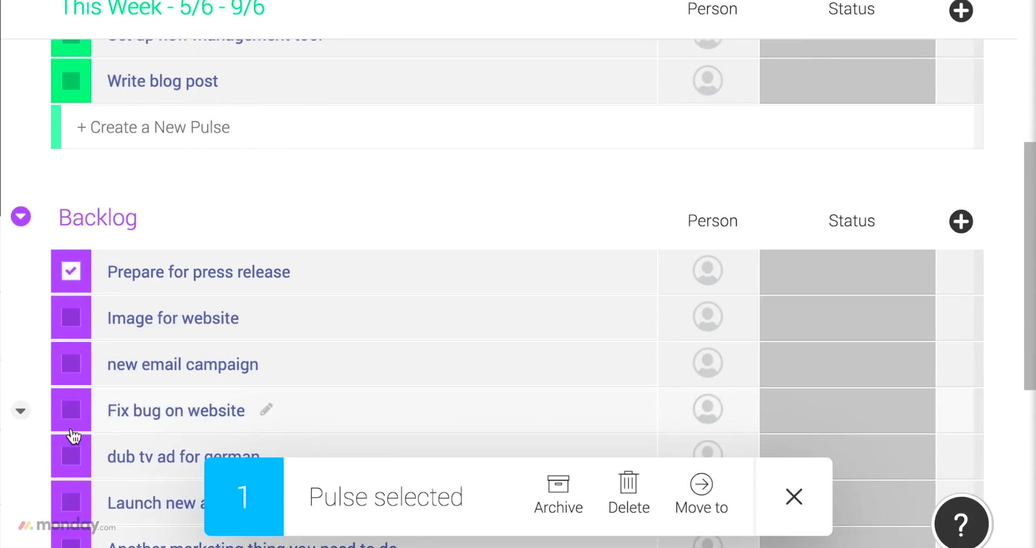
{"action": "left_click", "coordinate": [71, 456]}
{"action": "left_click", "coordinate": [71, 317]}
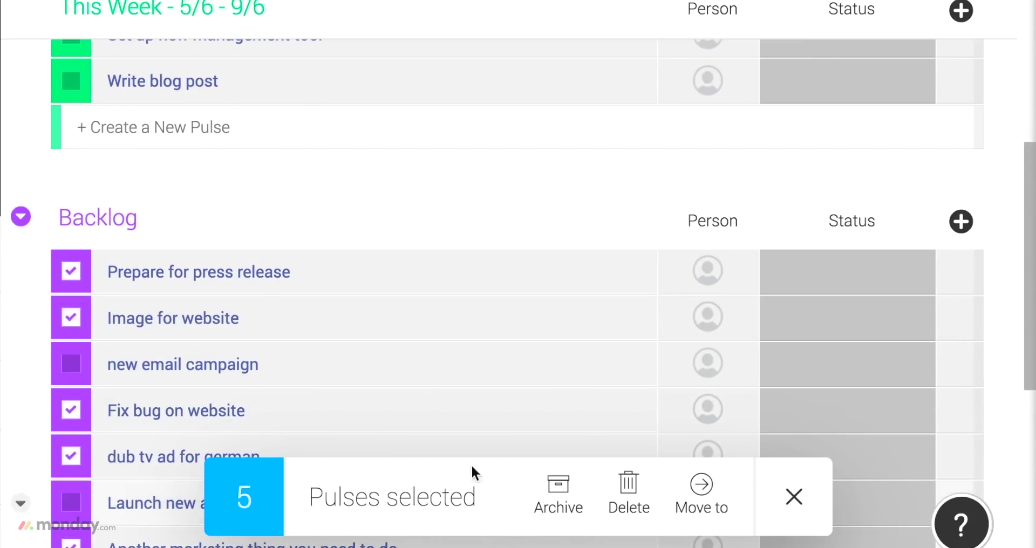
{"action": "left_click", "coordinate": [718, 502]}
{"action": "left_click", "coordinate": [654, 362]}
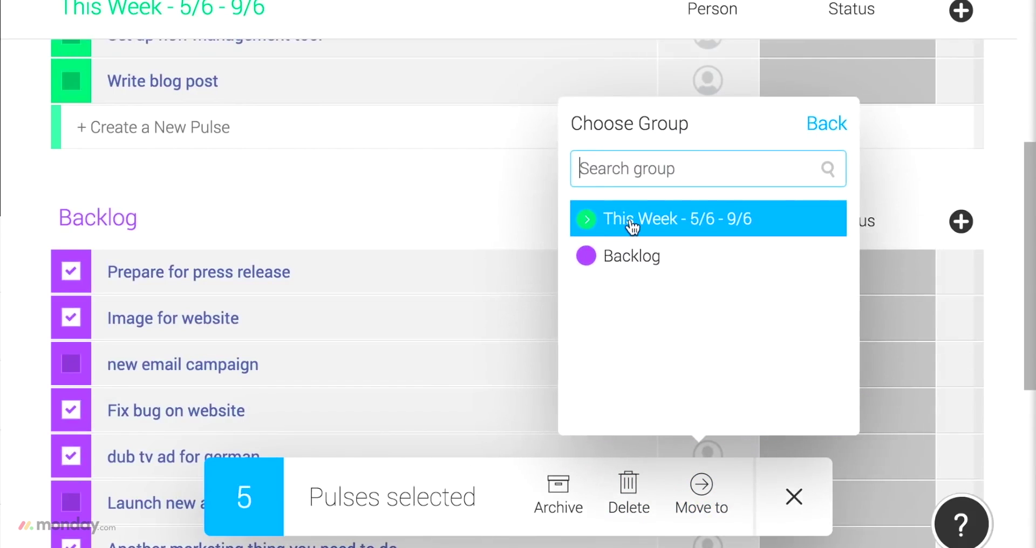
{"action": "left_click", "coordinate": [631, 225]}
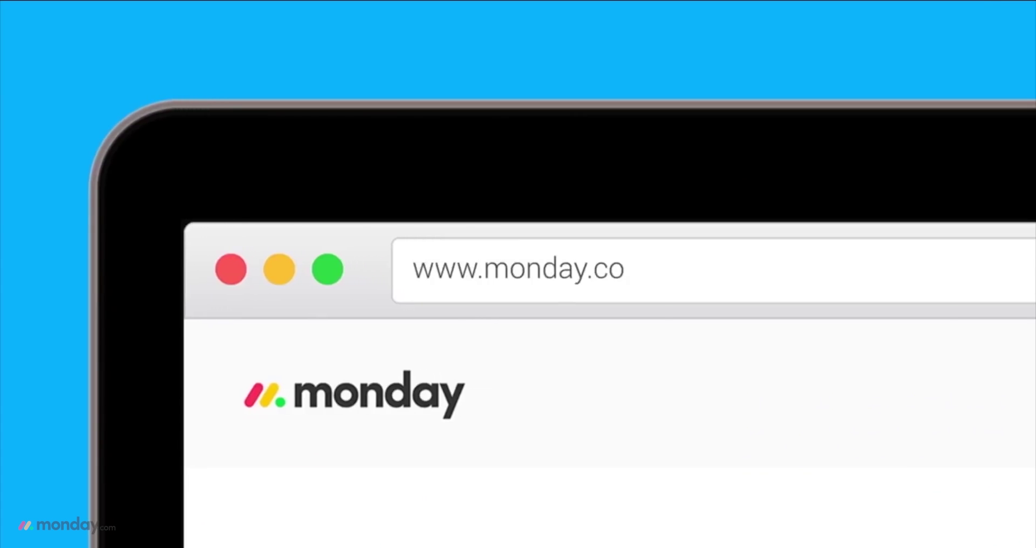
{"action": "type", "text": "el"}
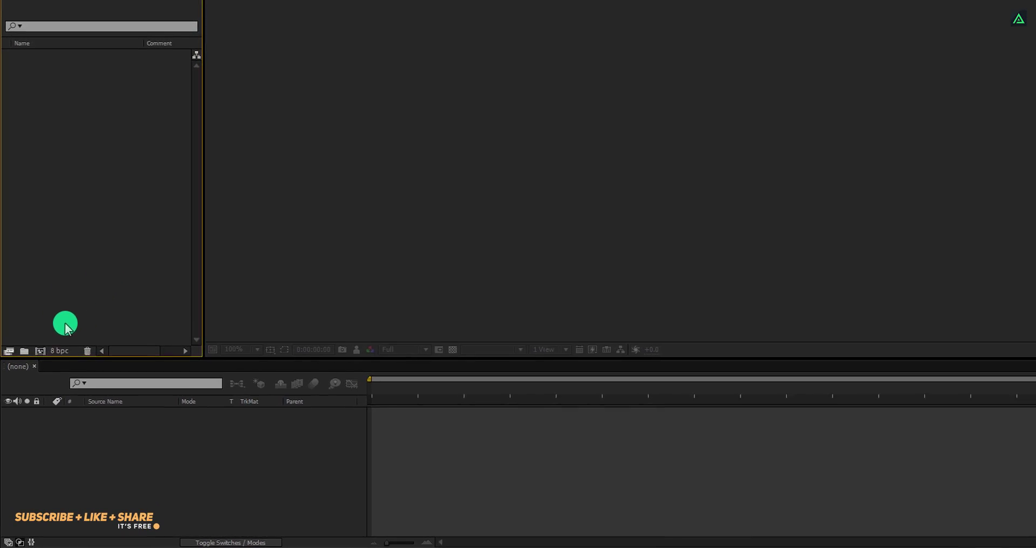
- Make a new Glowing_Audio_Visualizer composition at 1920×1080, 30 fps, duration 0:00:30:00
{"action": "left_click", "coordinate": [48, 325]}
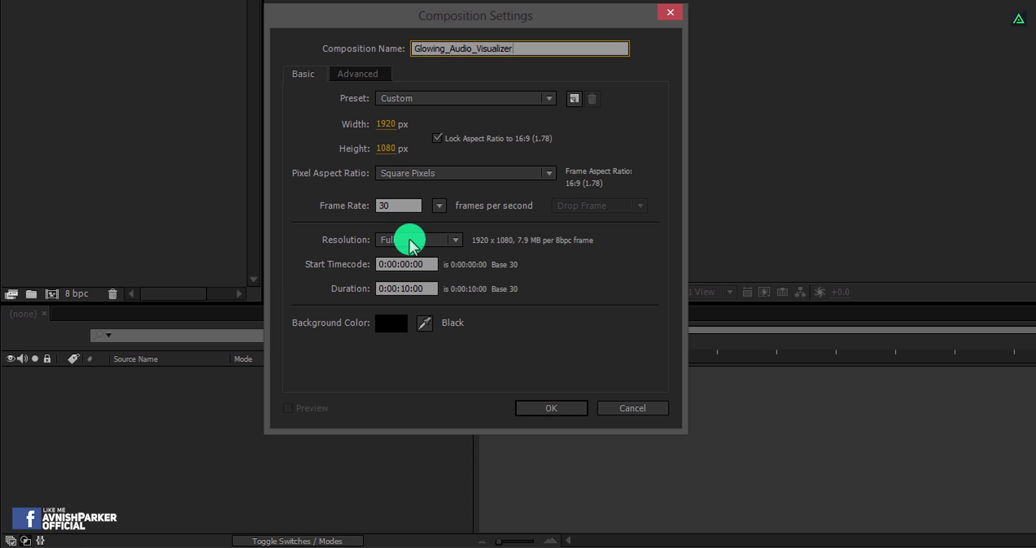
{"action": "left_click", "coordinate": [403, 287]}
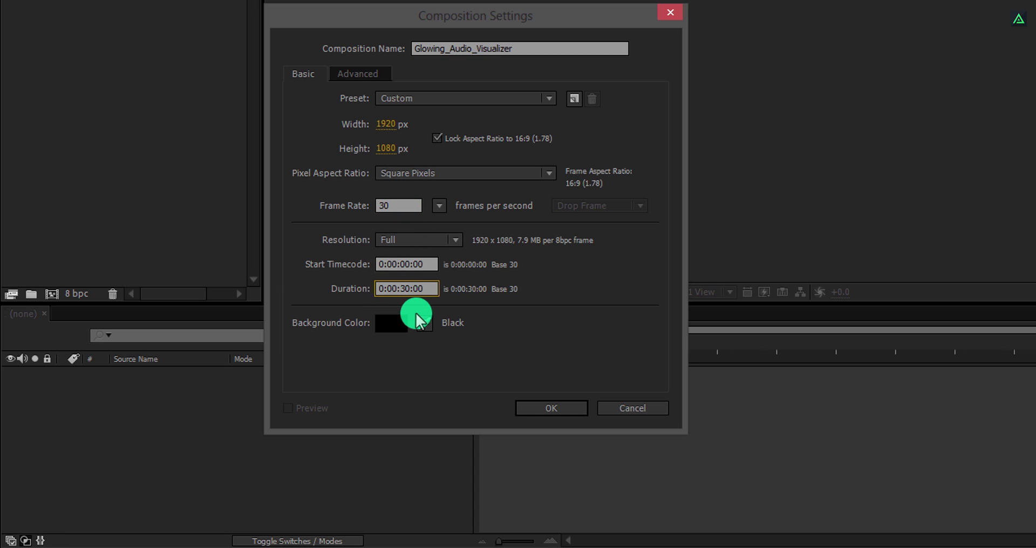
{"action": "left_click", "coordinate": [527, 408]}
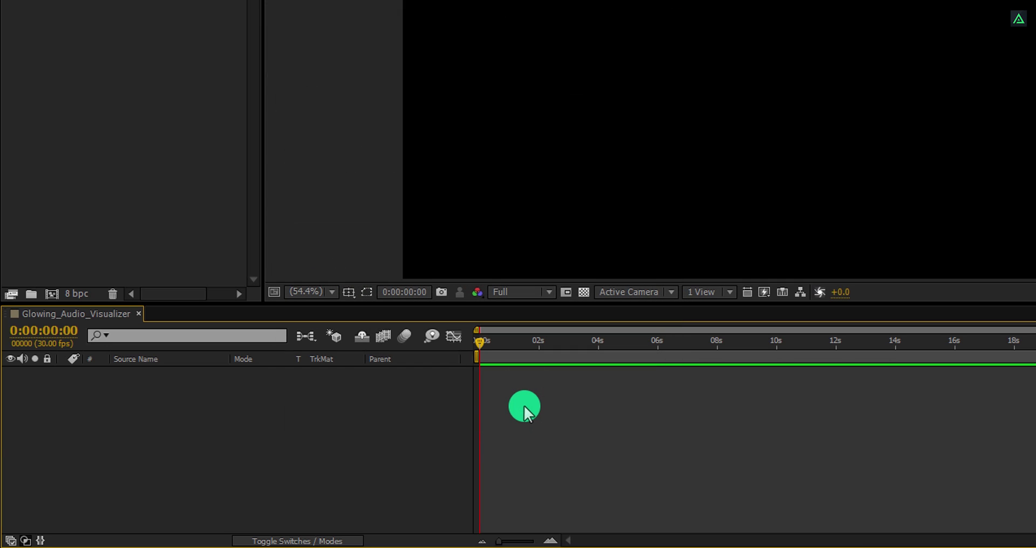
- Add a black full-frame solid named Background and search the effects for 'ramp'
{"action": "right_click", "coordinate": [141, 423]}
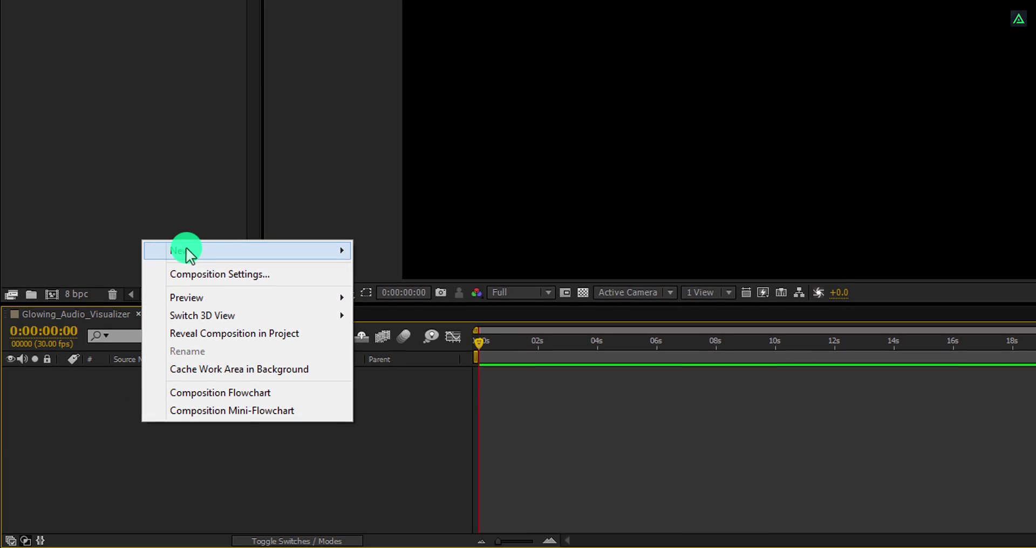
{"action": "mouse_move", "coordinate": [337, 259]}
{"action": "left_click", "coordinate": [396, 294]}
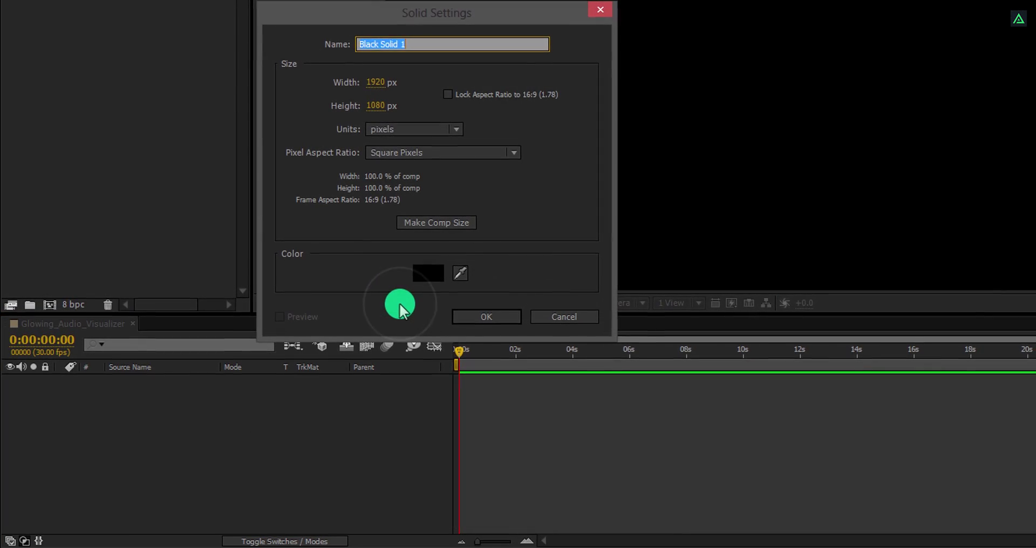
{"action": "type", "text": "Backgroun"}
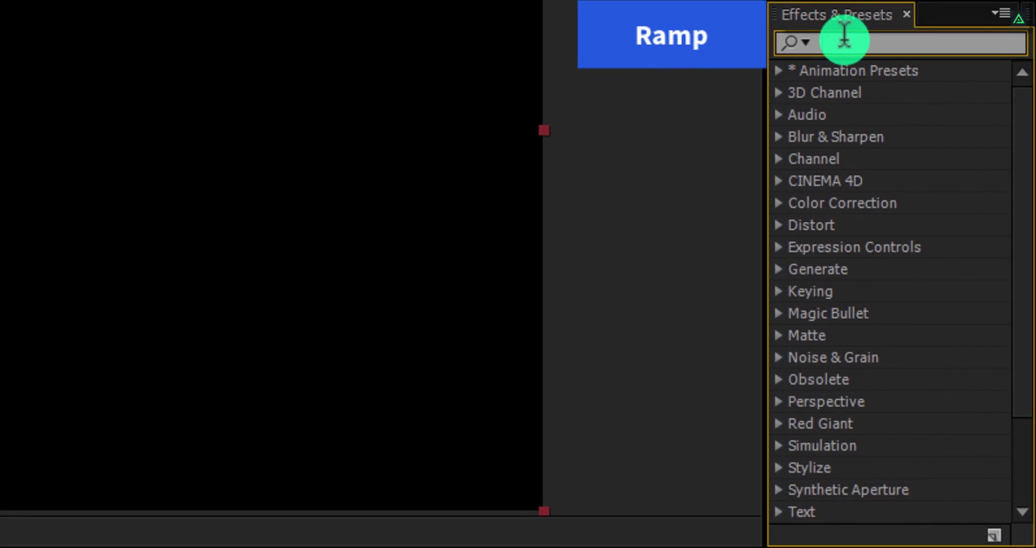
{"action": "left_click", "coordinate": [844, 38]}
{"action": "type", "text": "ramp"}
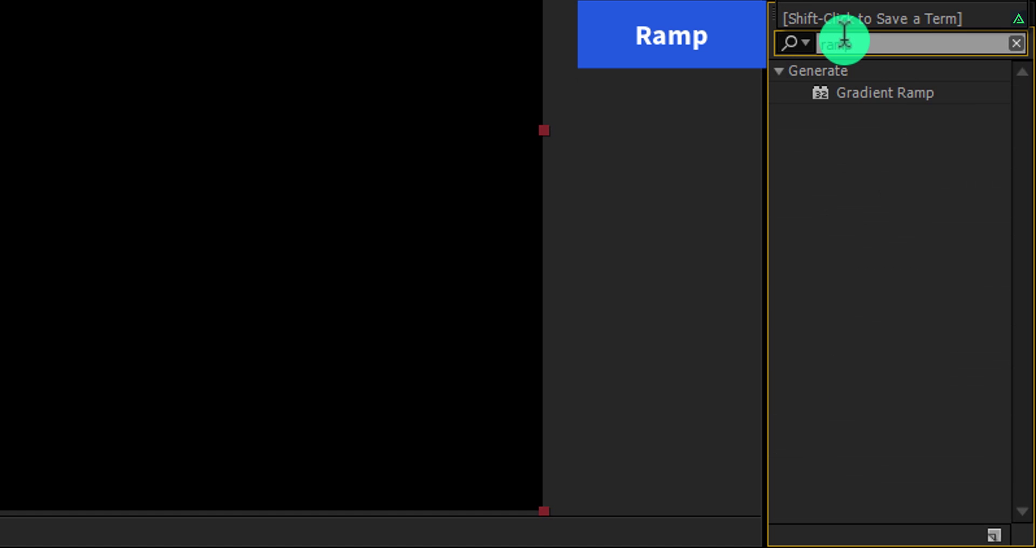
- Apply Gradient Ramp with end colour 091F1B, Radial Ramp shape, and colours swapped
{"action": "double_click", "coordinate": [851, 92]}
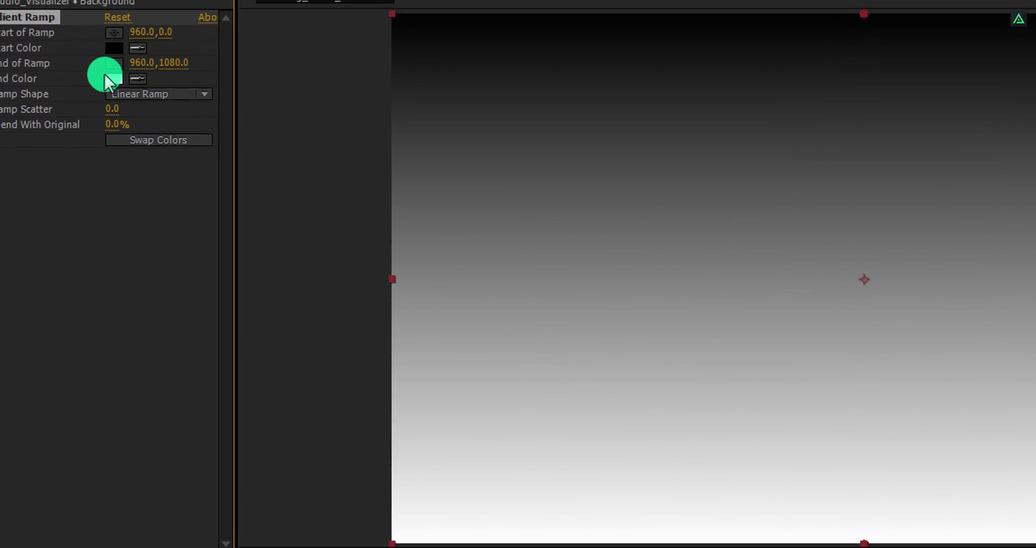
{"action": "left_click", "coordinate": [162, 87]}
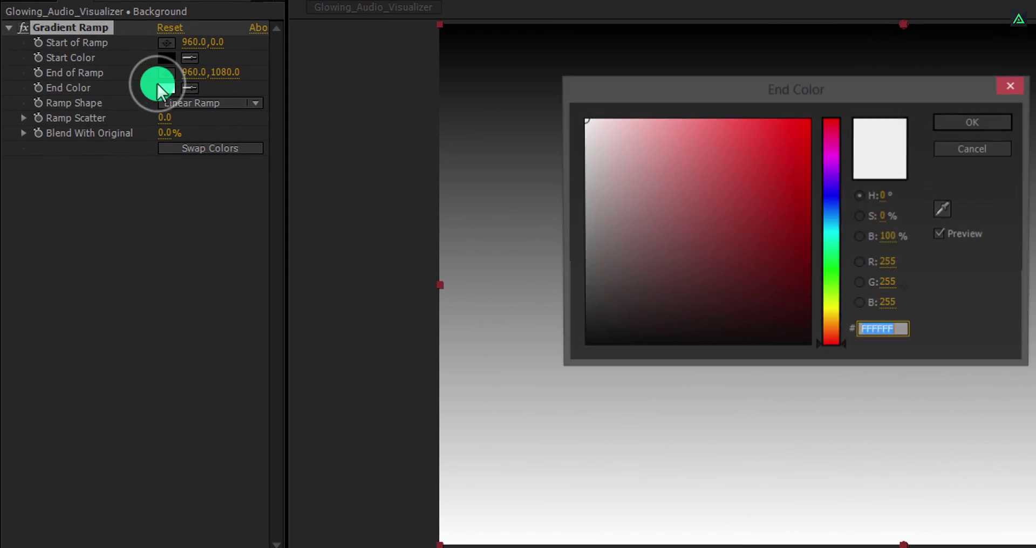
{"action": "left_click", "coordinate": [830, 237]}
{"action": "left_click_drag", "start_coordinate": [756, 282], "coordinate": [743, 316]}
{"action": "left_click", "coordinate": [932, 124]}
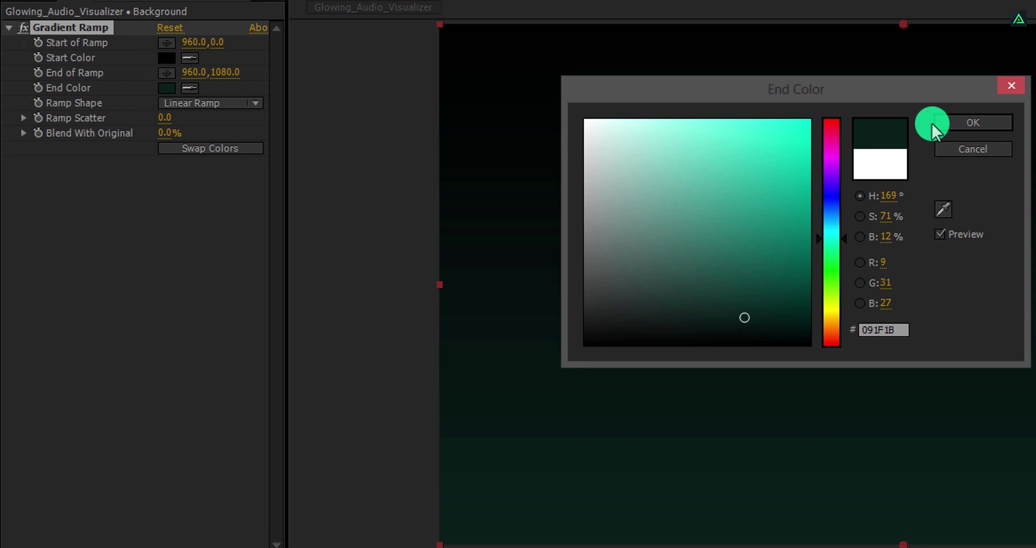
{"action": "left_click", "coordinate": [933, 122]}
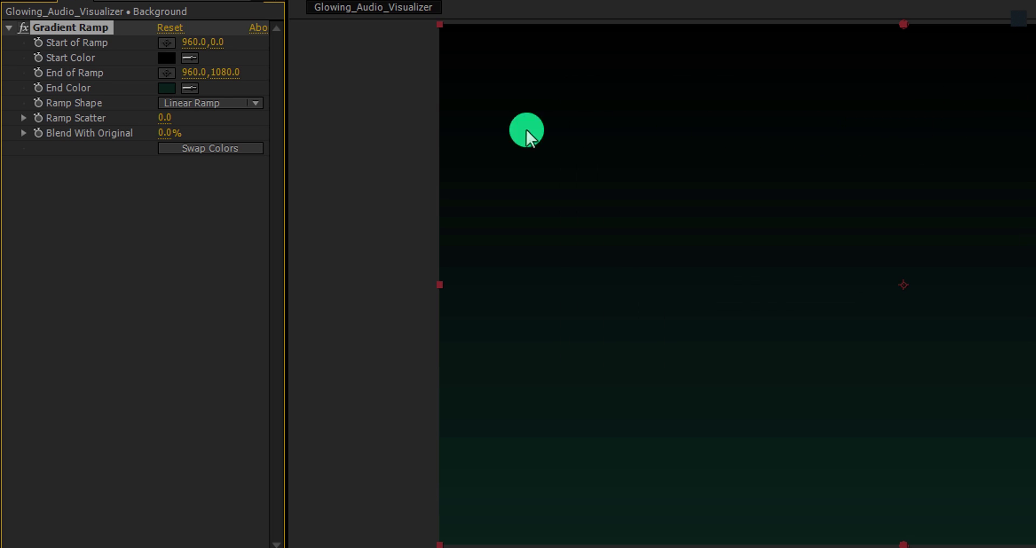
{"action": "left_click", "coordinate": [229, 108]}
{"action": "left_click", "coordinate": [206, 141]}
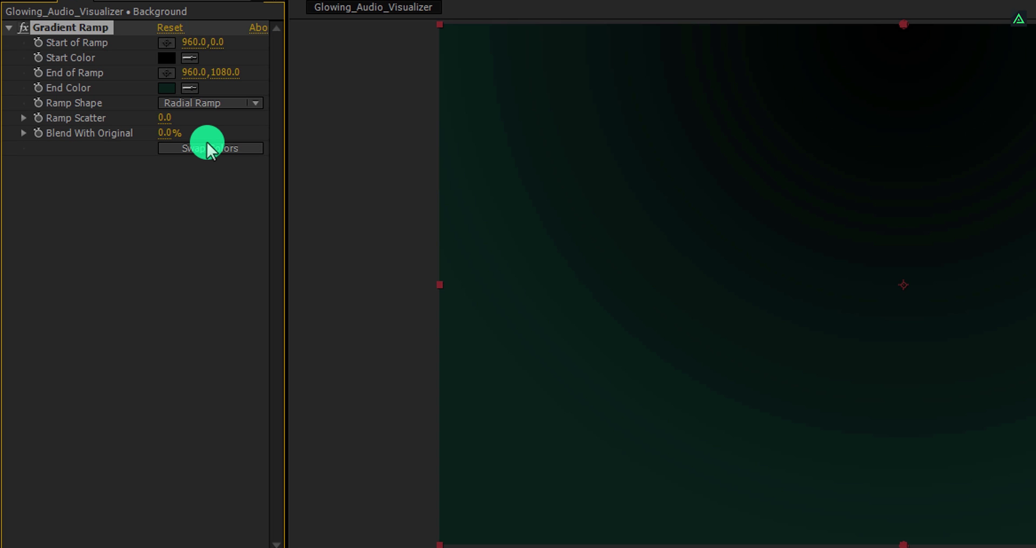
{"action": "left_click", "coordinate": [203, 148]}
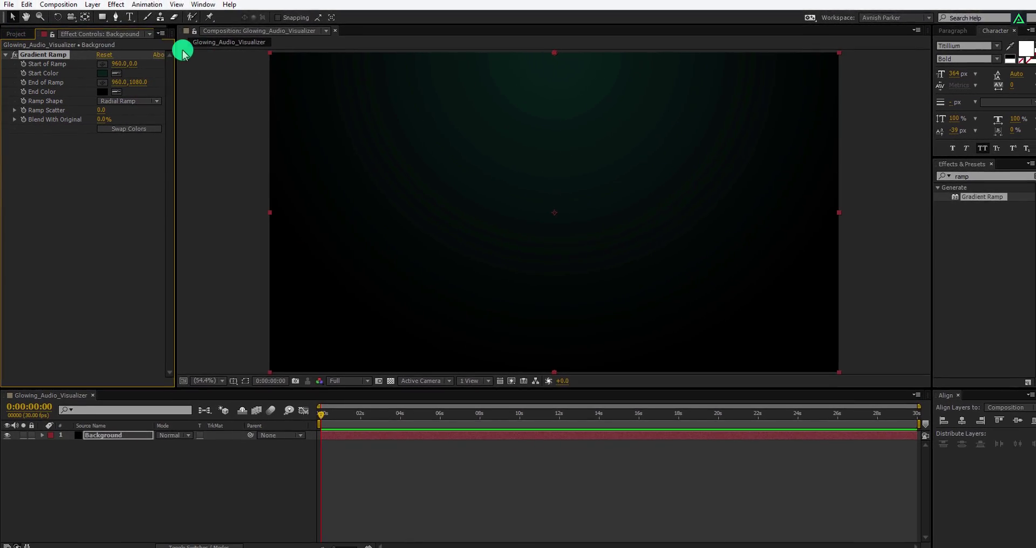
- Import the MP3 song into the project and add it to the composition
{"action": "left_click", "coordinate": [17, 27]}
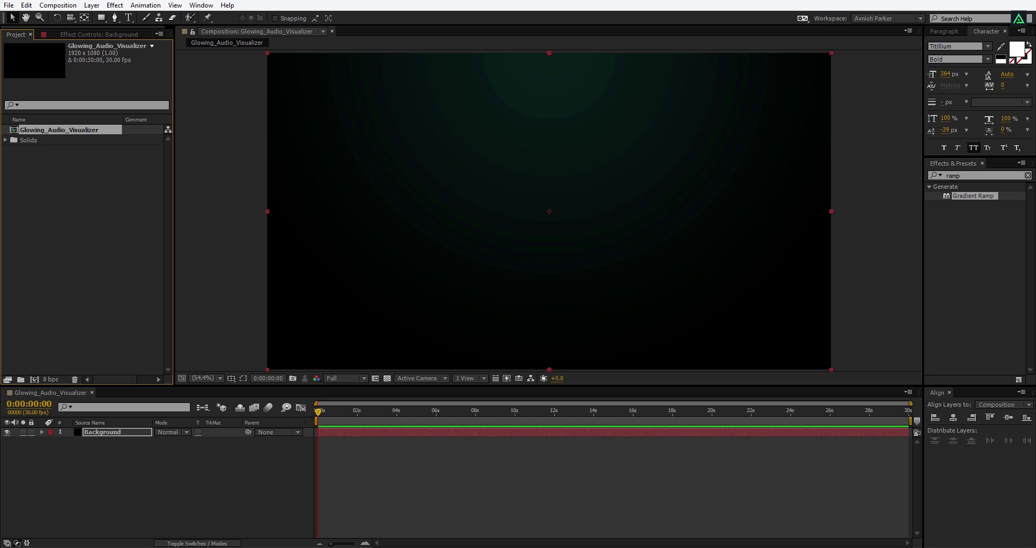
{"action": "left_click_drag", "start_coordinate": [1035, 232], "coordinate": [68, 220]}
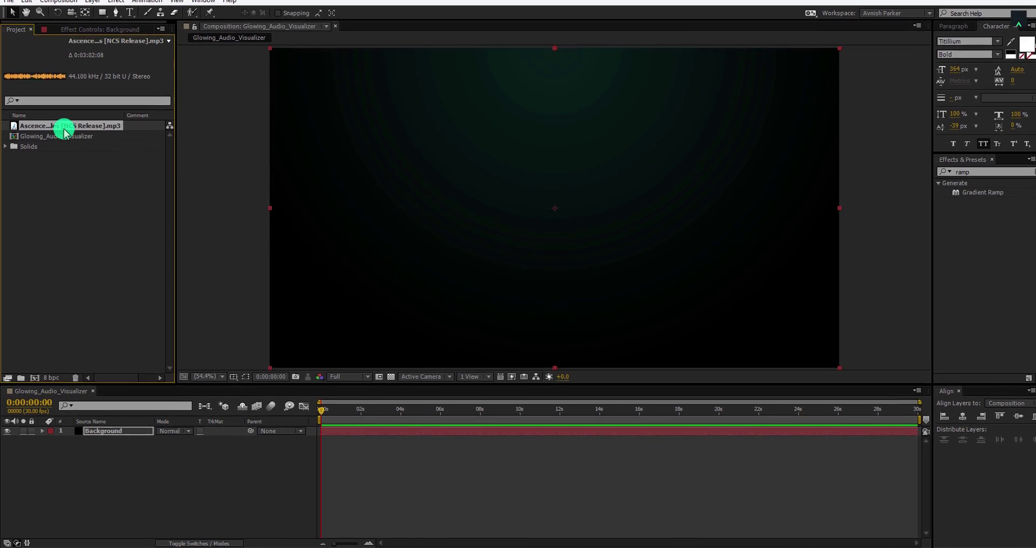
{"action": "left_click_drag", "start_coordinate": [66, 114], "coordinate": [100, 443]}
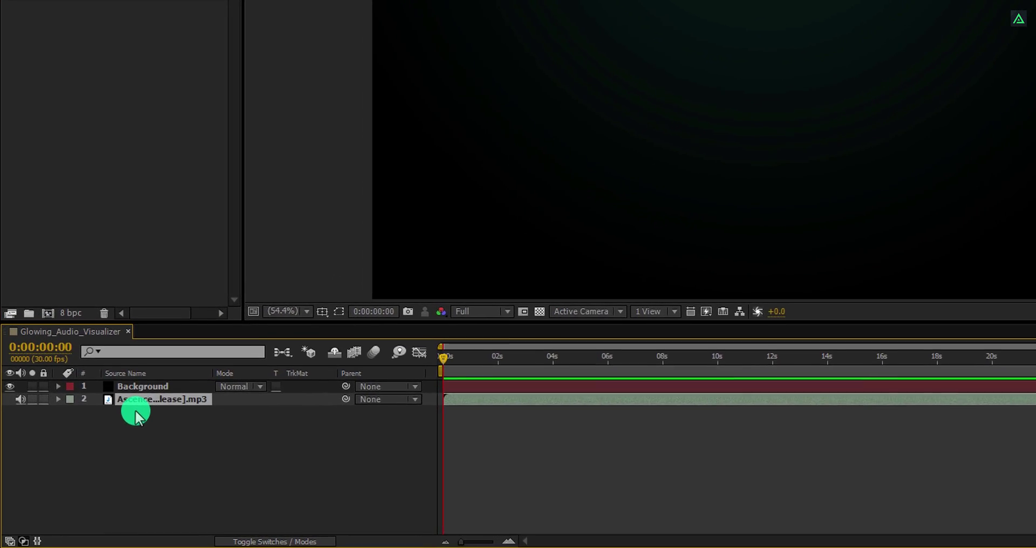
- Pre-compose the MP3 layer as Music_Comp, moving all attributes into it
{"action": "right_click", "coordinate": [140, 398]}
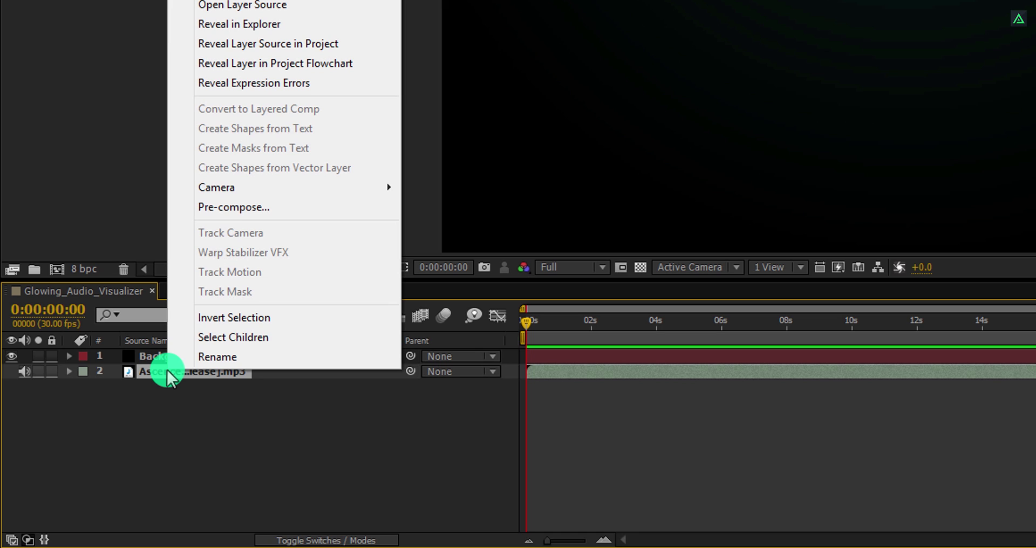
{"action": "left_click", "coordinate": [274, 209]}
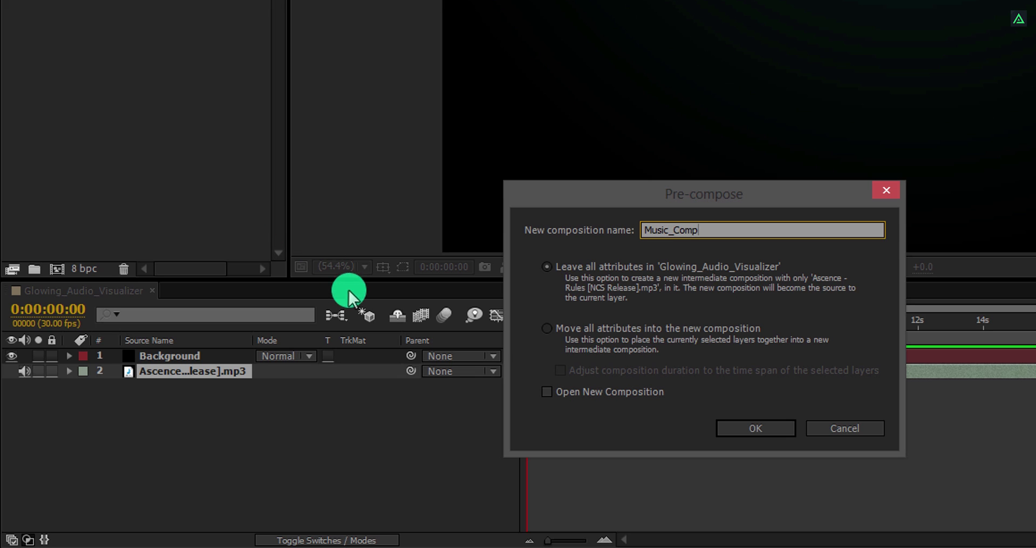
{"action": "left_click", "coordinate": [561, 336]}
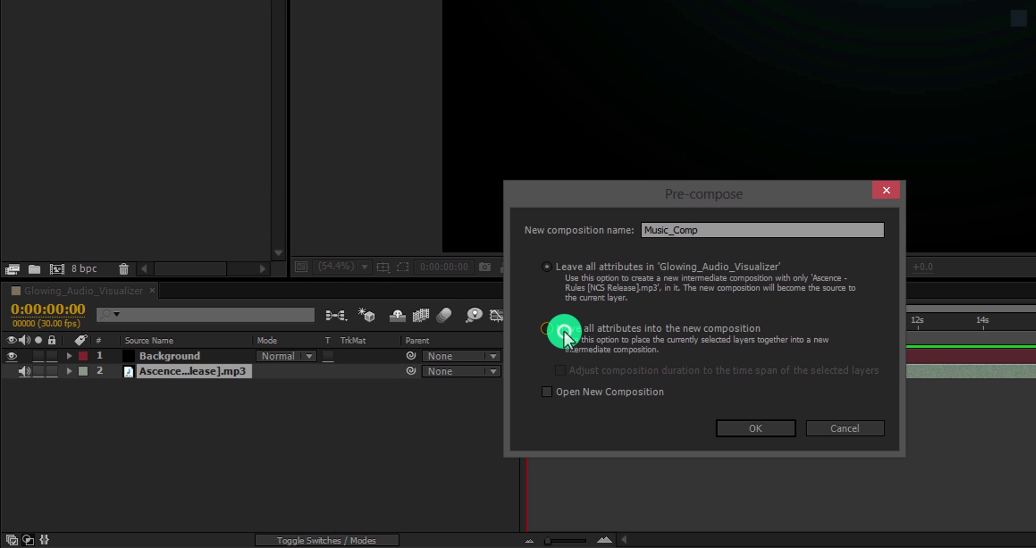
{"action": "left_click", "coordinate": [748, 428]}
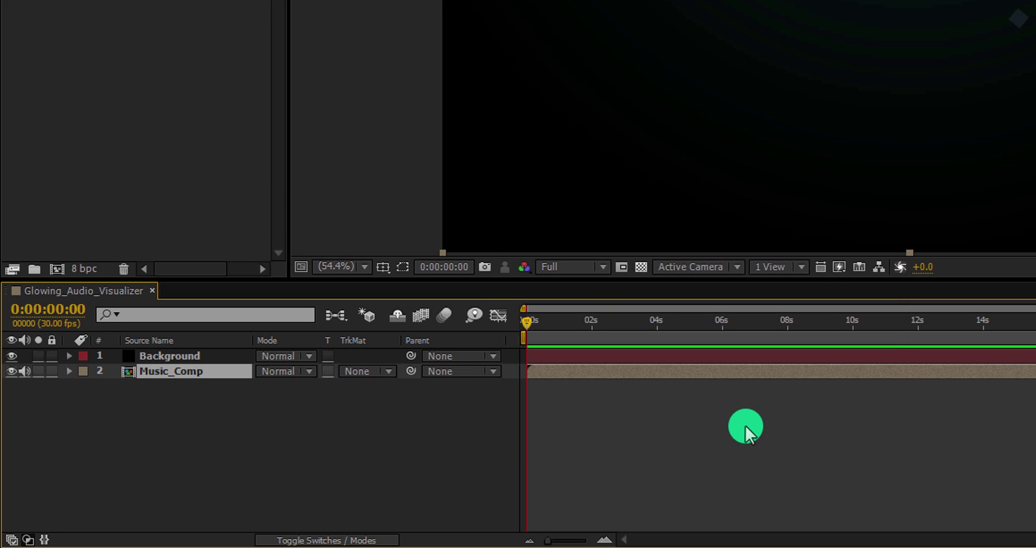
- Create a solid named Spectrum and move it above the Background layer
{"action": "right_click", "coordinate": [238, 442]}
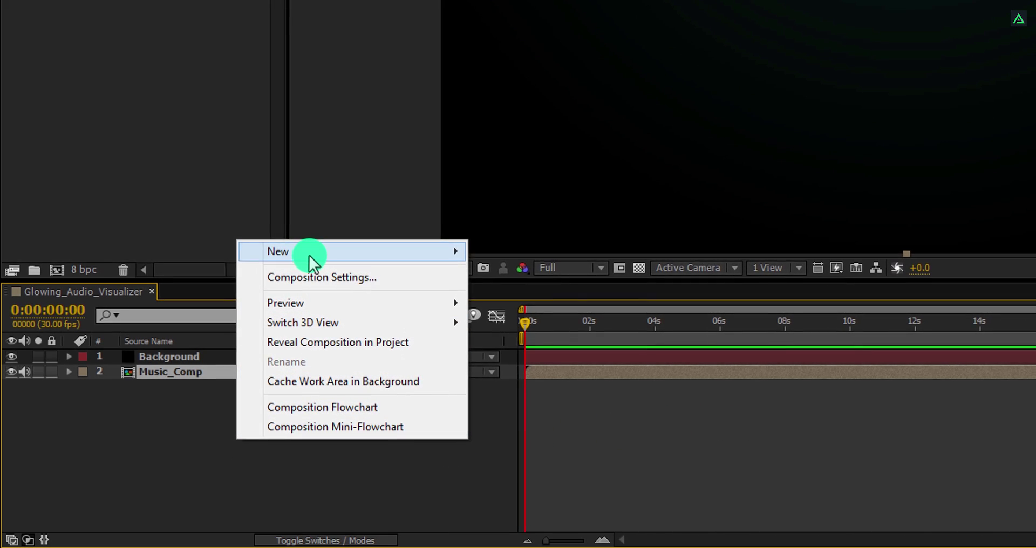
{"action": "mouse_move", "coordinate": [386, 249]}
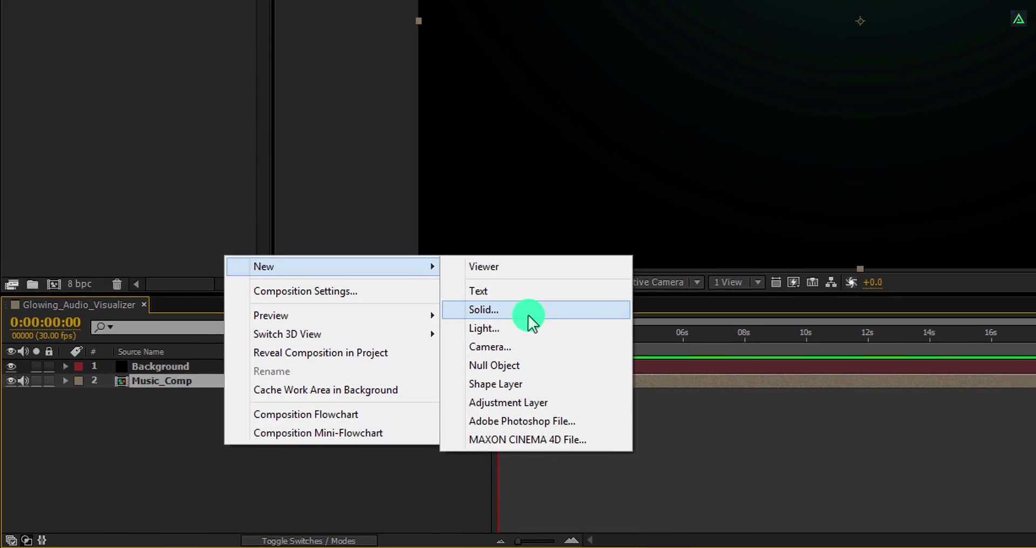
{"action": "left_click", "coordinate": [528, 315]}
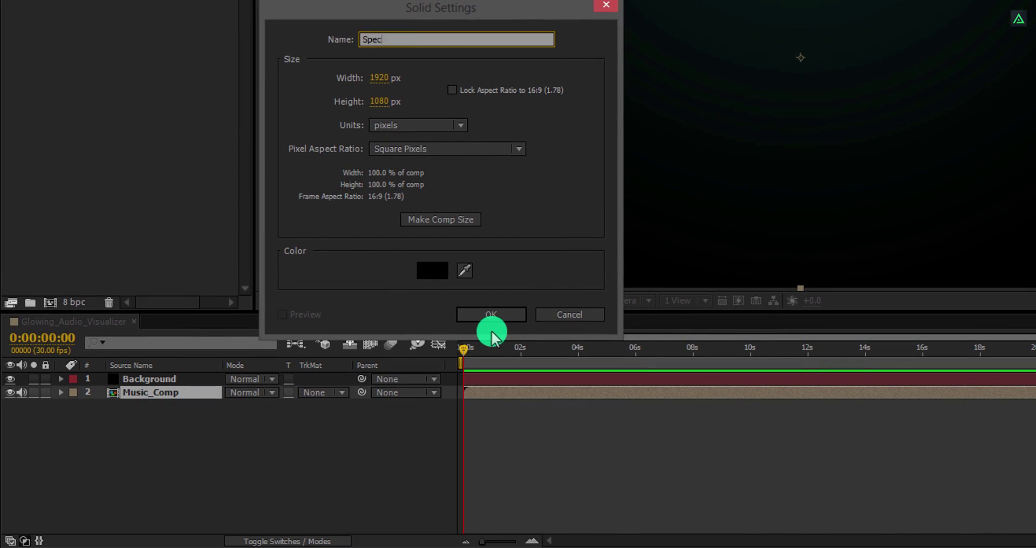
{"action": "type", "text": "Spectrum"}
{"action": "left_click", "coordinate": [492, 314]}
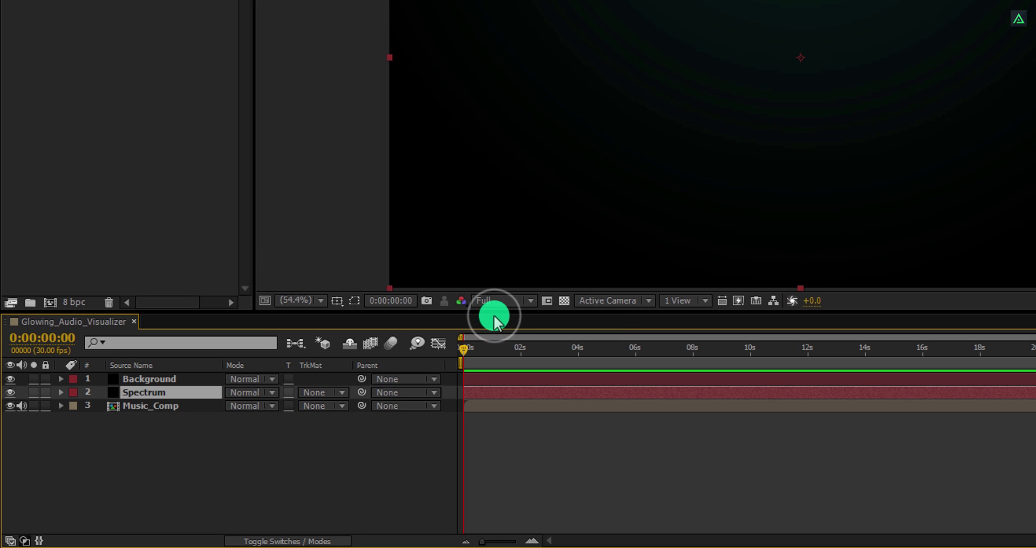
{"action": "left_click", "coordinate": [189, 400]}
{"action": "left_click_drag", "start_coordinate": [187, 400], "coordinate": [180, 380]}
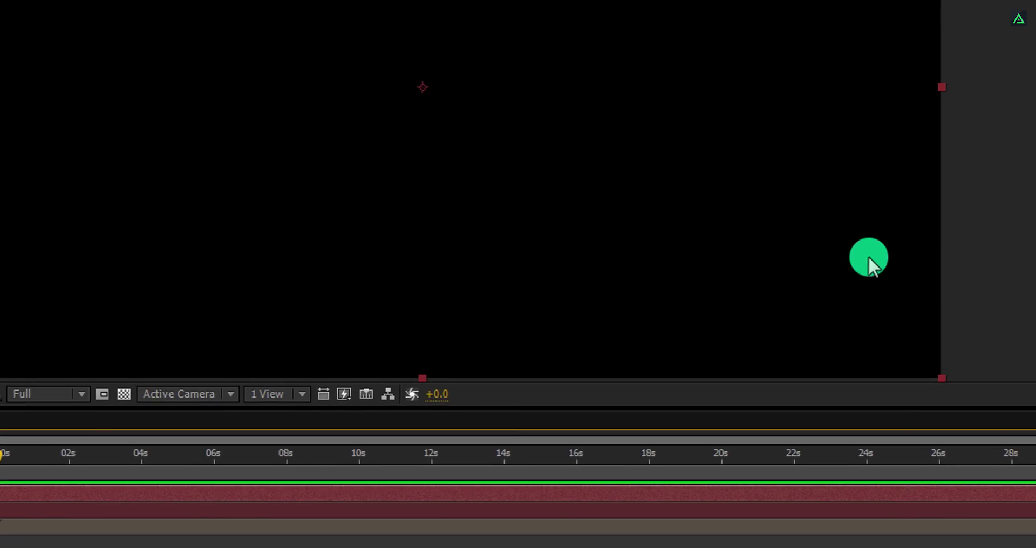
- Search the Effects & Presets panel for 'audio' to find Audio Spectrum
{"action": "left_click", "coordinate": [1004, 33]}
{"action": "type", "text": "ramp"}
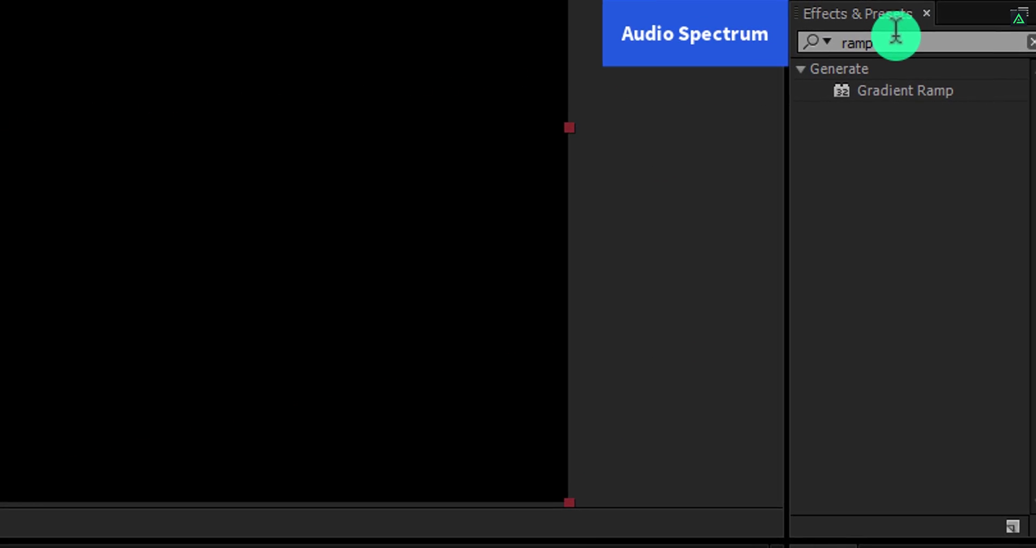
{"action": "left_click", "coordinate": [957, 27]}
{"action": "type", "text": "audio"}
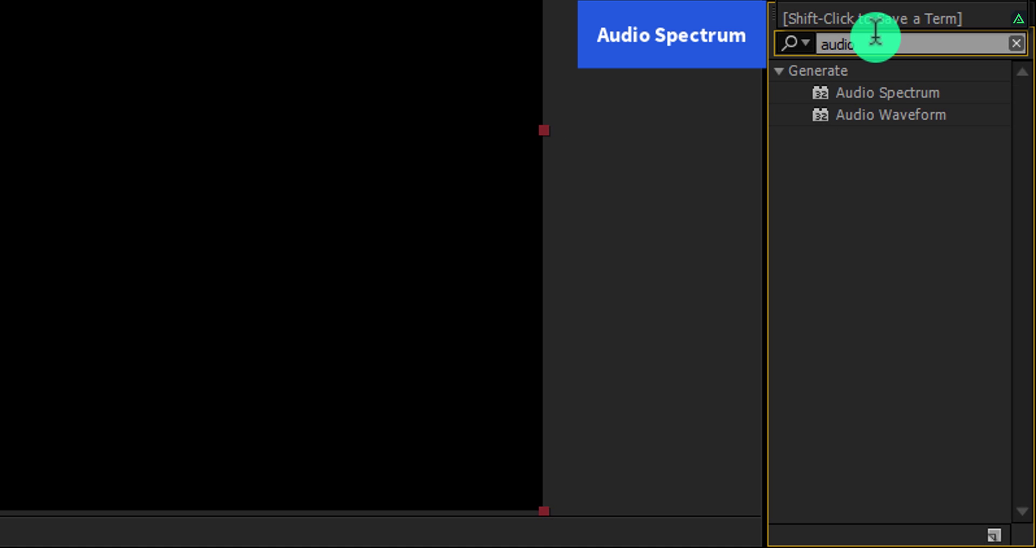
- Apply Audio Spectrum with start point x 960, end point x 1120, and 200 frequency bands
{"action": "double_click", "coordinate": [879, 90]}
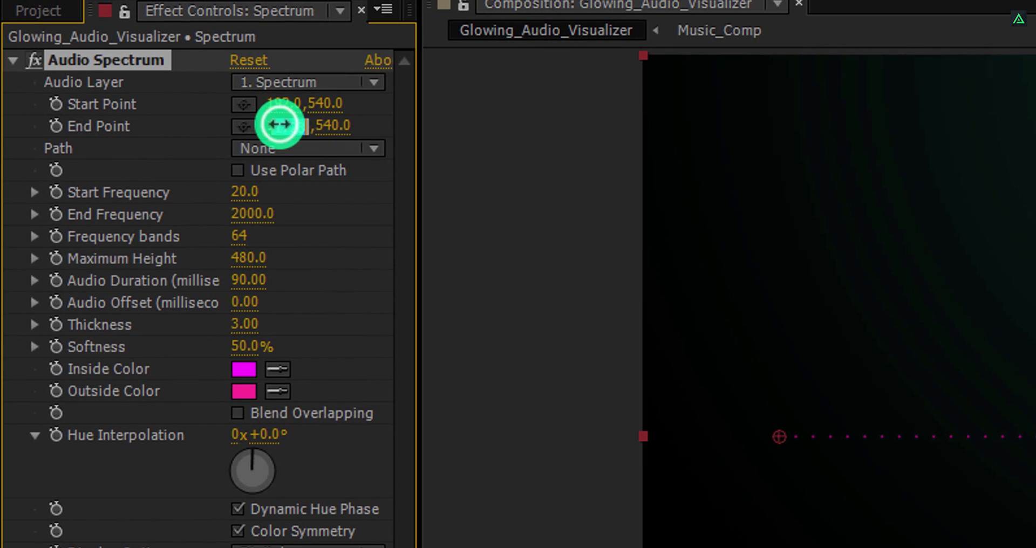
{"action": "left_click", "coordinate": [266, 123]}
{"action": "type", "text": "11"}
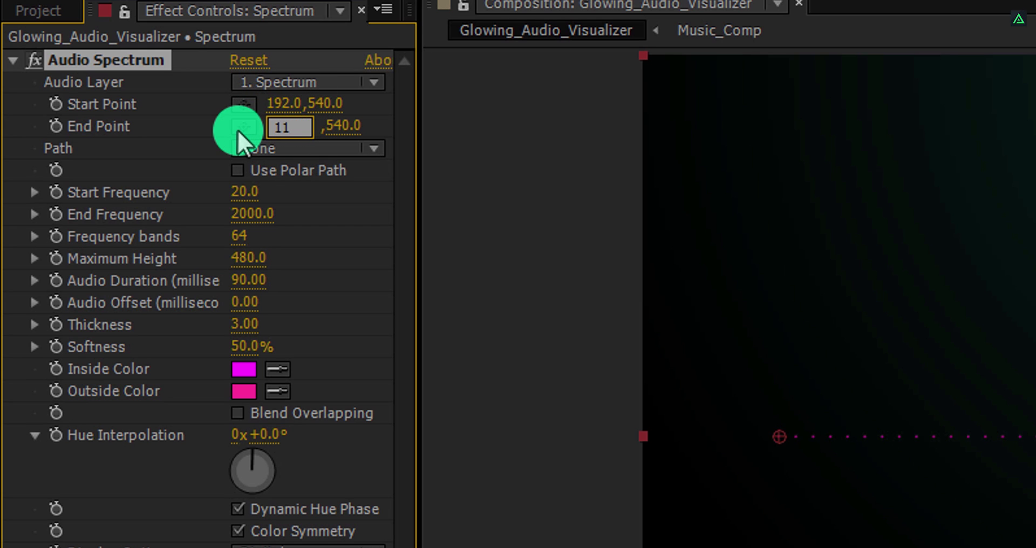
{"action": "type", "text": "20"}
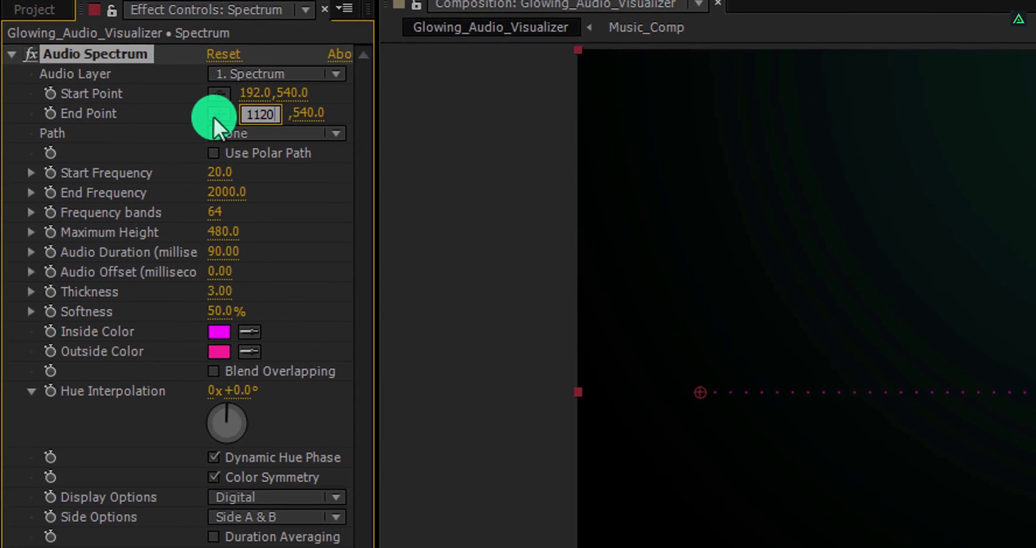
{"action": "key", "text": "Return"}
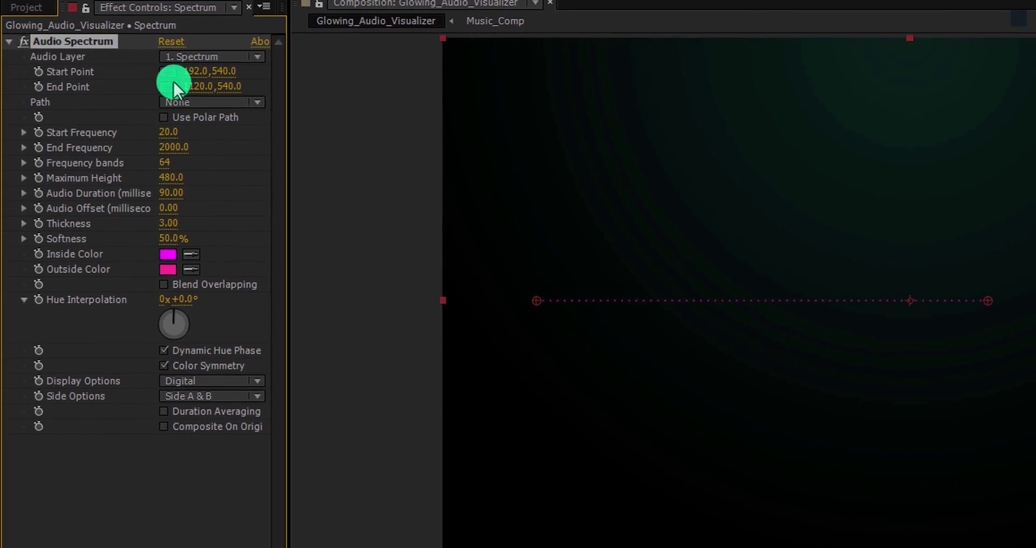
{"action": "left_click", "coordinate": [210, 75]}
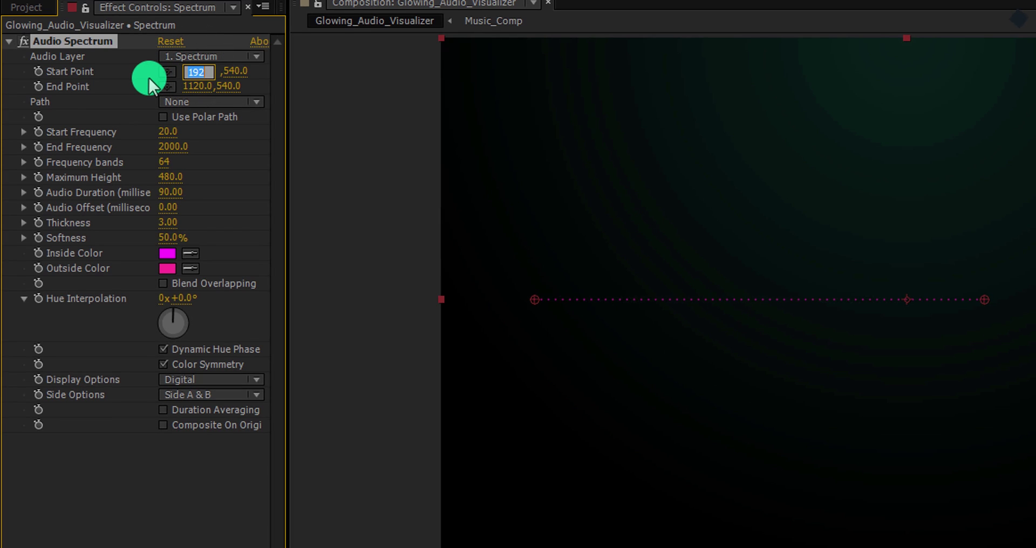
{"action": "type", "text": "960"}
{"action": "key", "text": "Return"}
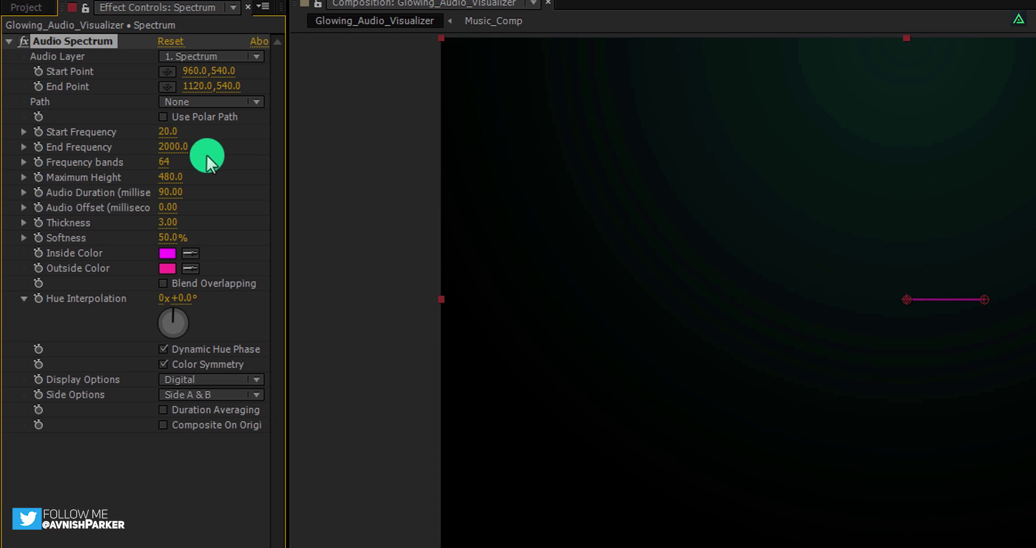
{"action": "left_click", "coordinate": [167, 158]}
{"action": "type", "text": "200"}
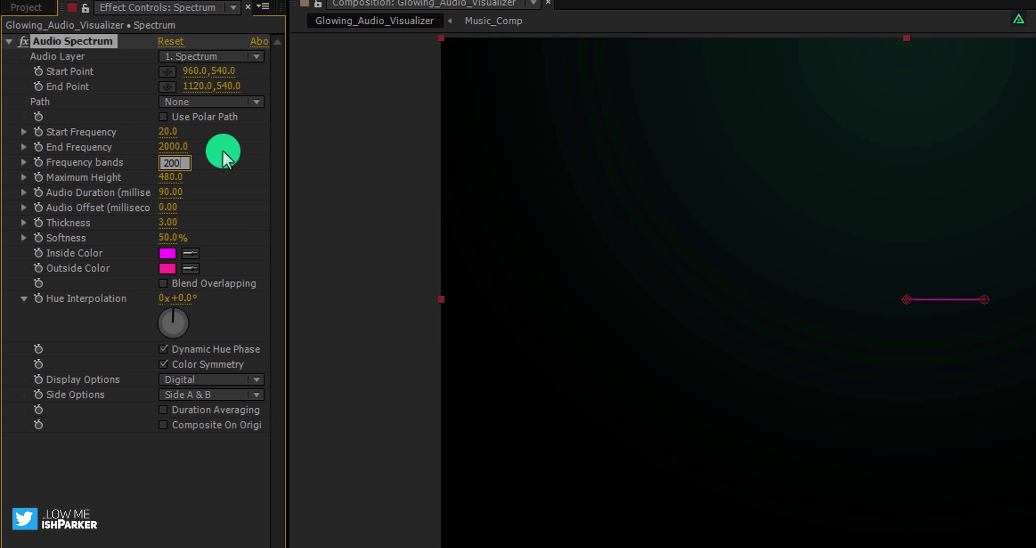
{"action": "key", "text": "Return"}
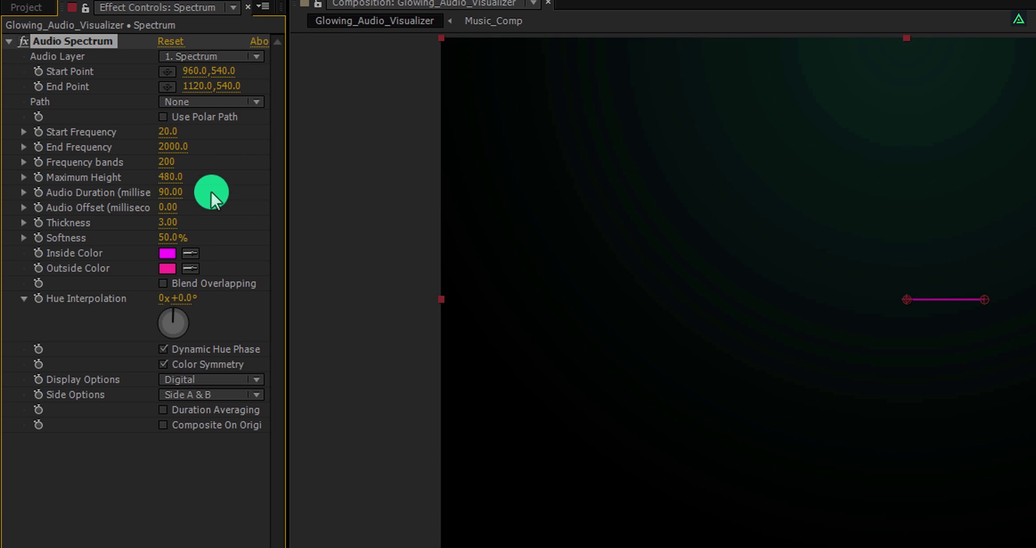
- Set spectrum softness to 0% and inside and outside colours to cyan-green 00FFBA
{"action": "left_click_drag", "start_coordinate": [168, 244], "coordinate": [110, 246]}
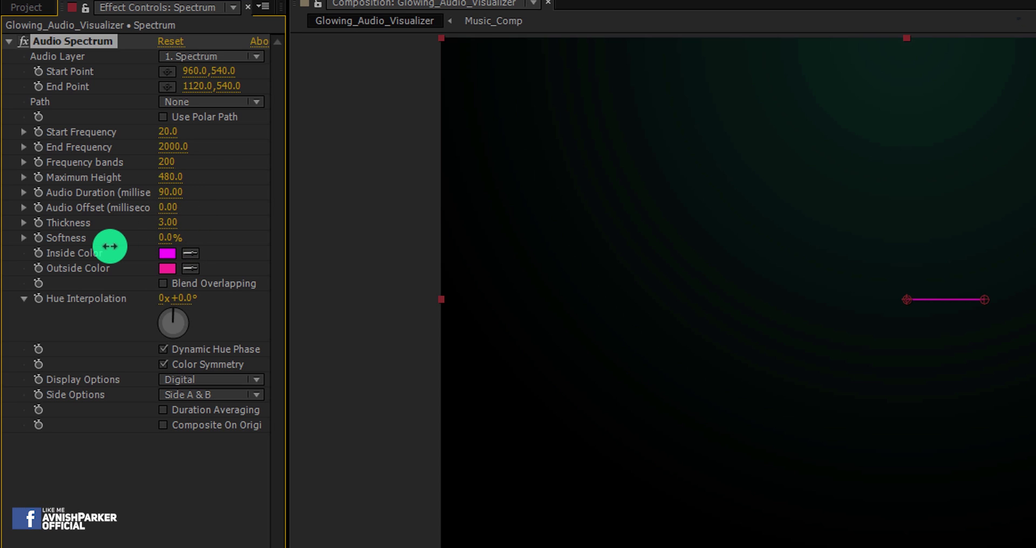
{"action": "left_click", "coordinate": [165, 253]}
{"action": "left_click_drag", "start_coordinate": [828, 237], "coordinate": [830, 258]}
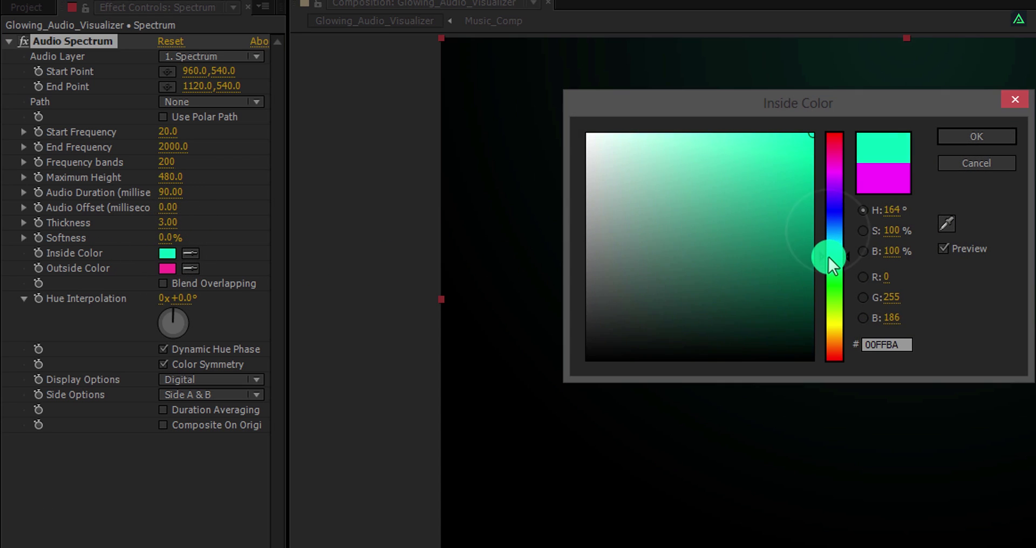
{"action": "left_click", "coordinate": [944, 139]}
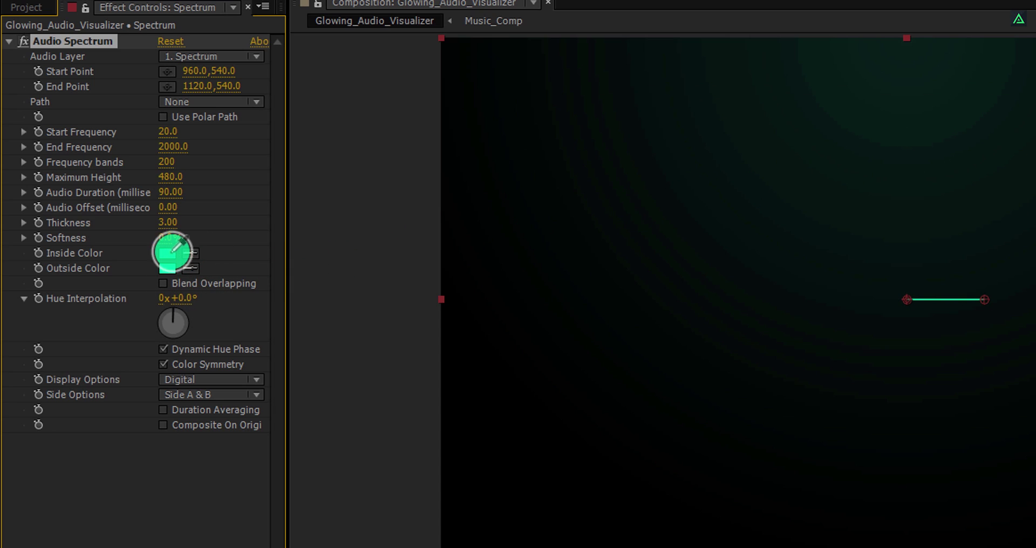
{"action": "left_click", "coordinate": [169, 251]}
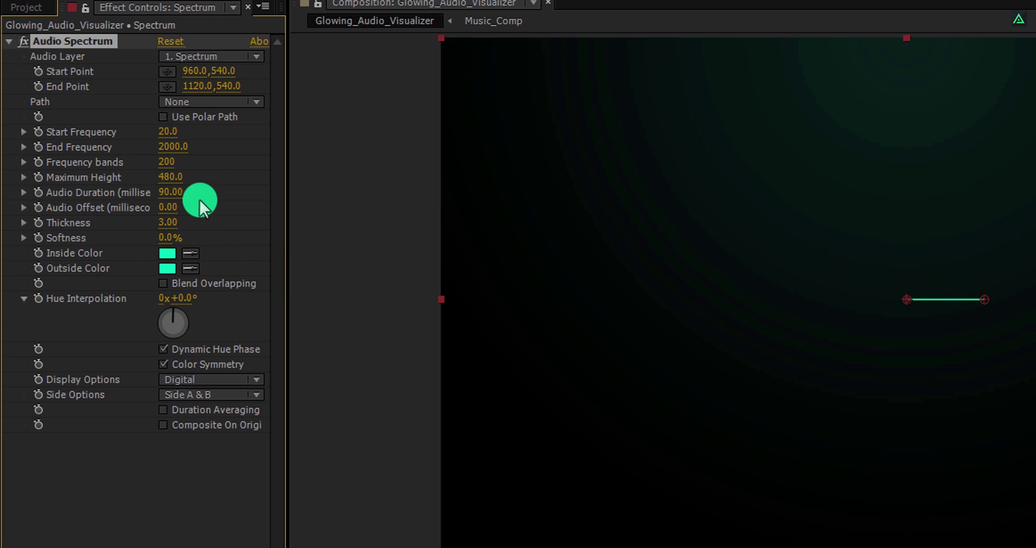
- Set the Audio Layer to 3. Music_Comp, preview around 7 seconds, and collapse Audio Spectrum
{"action": "left_click", "coordinate": [208, 60]}
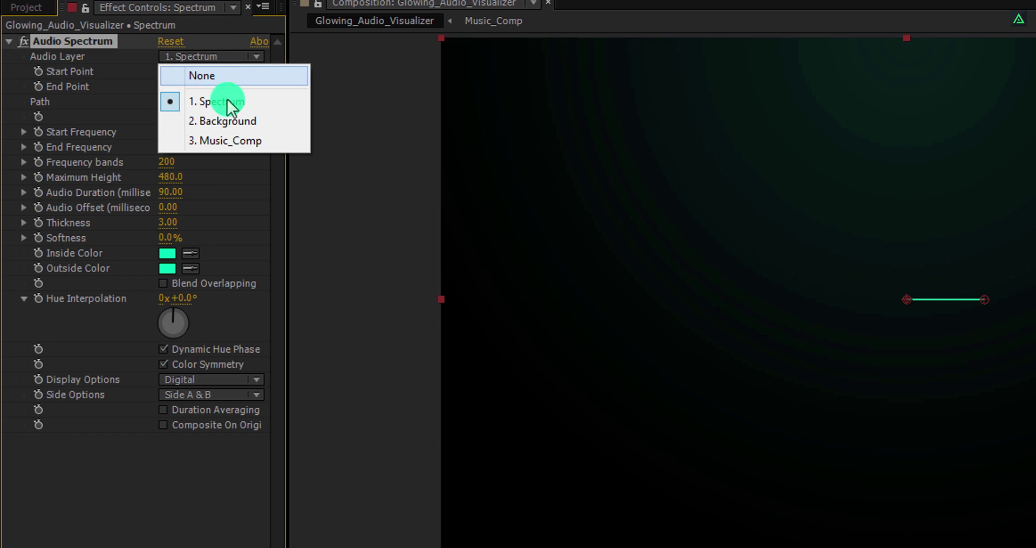
{"action": "left_click", "coordinate": [231, 140]}
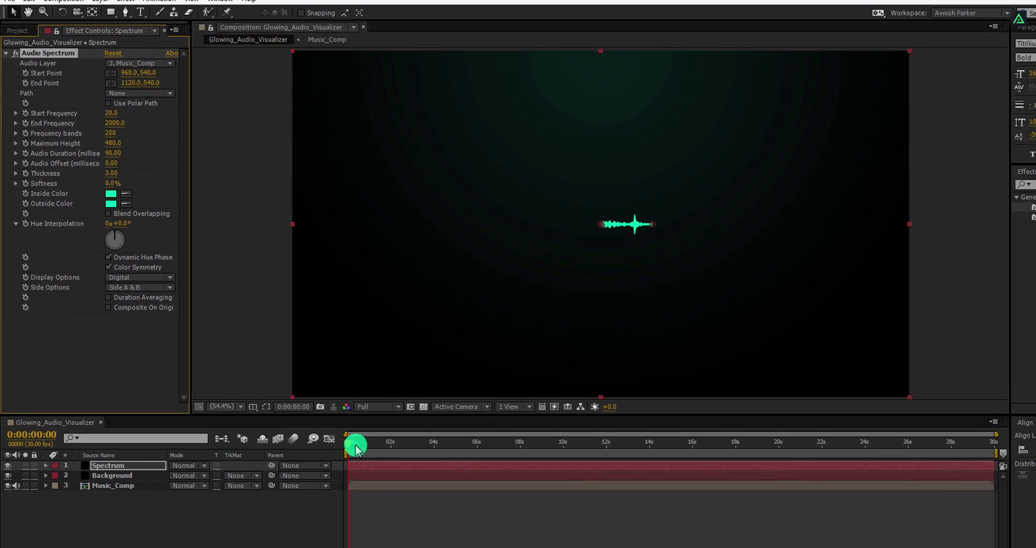
{"action": "left_click_drag", "start_coordinate": [356, 448], "coordinate": [372, 450]}
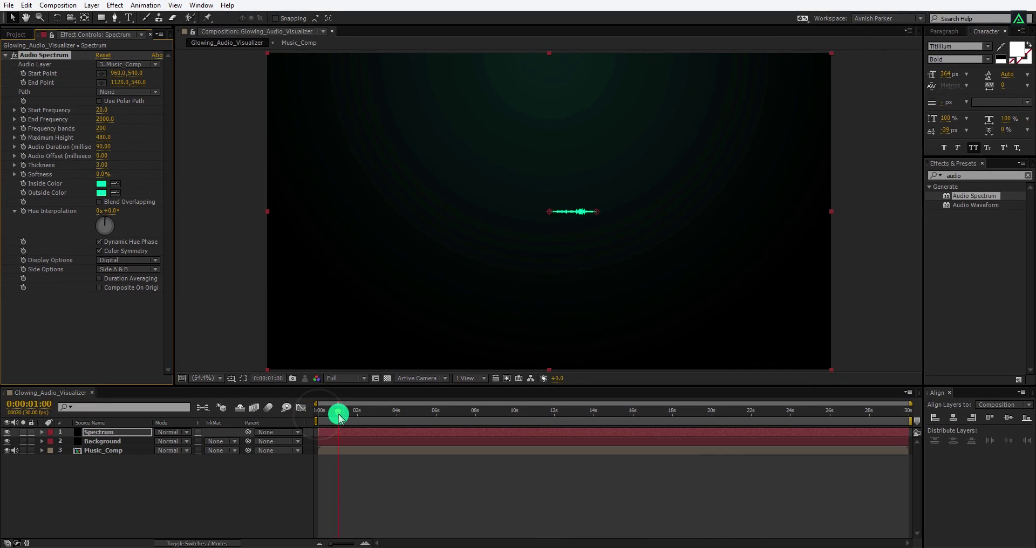
{"action": "left_click_drag", "start_coordinate": [426, 414], "coordinate": [461, 415]}
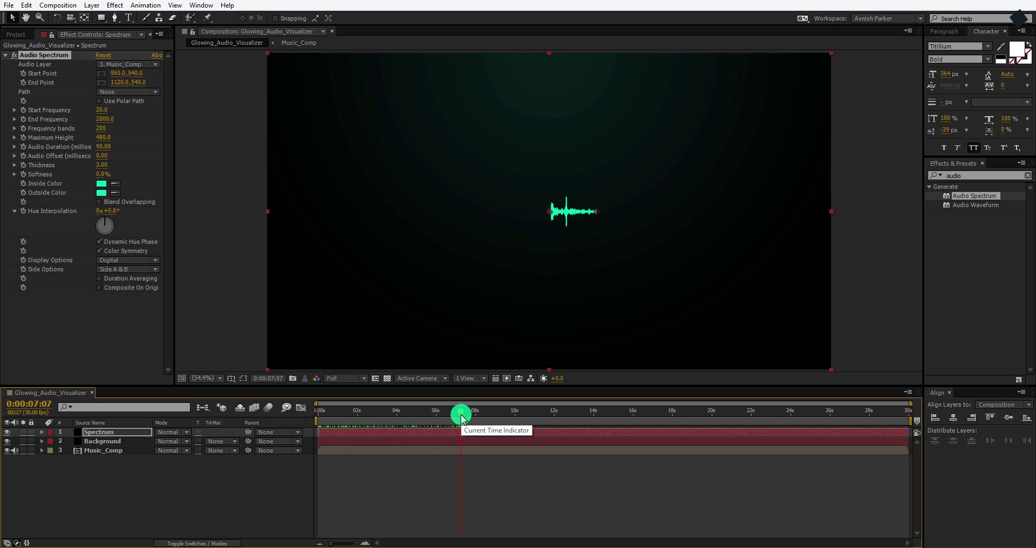
{"action": "left_click", "coordinate": [143, 117]}
{"action": "left_click", "coordinate": [6, 55]}
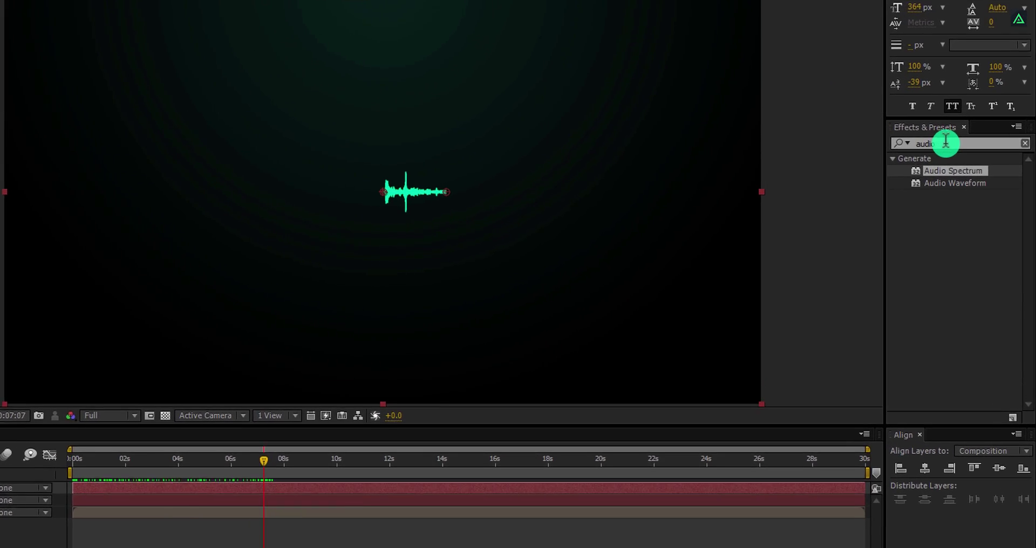
- Apply the Mirror effect with its reflection centre placed at the spectrum's start
{"action": "double_click", "coordinate": [945, 142]}
{"action": "type", "text": "mirro"}
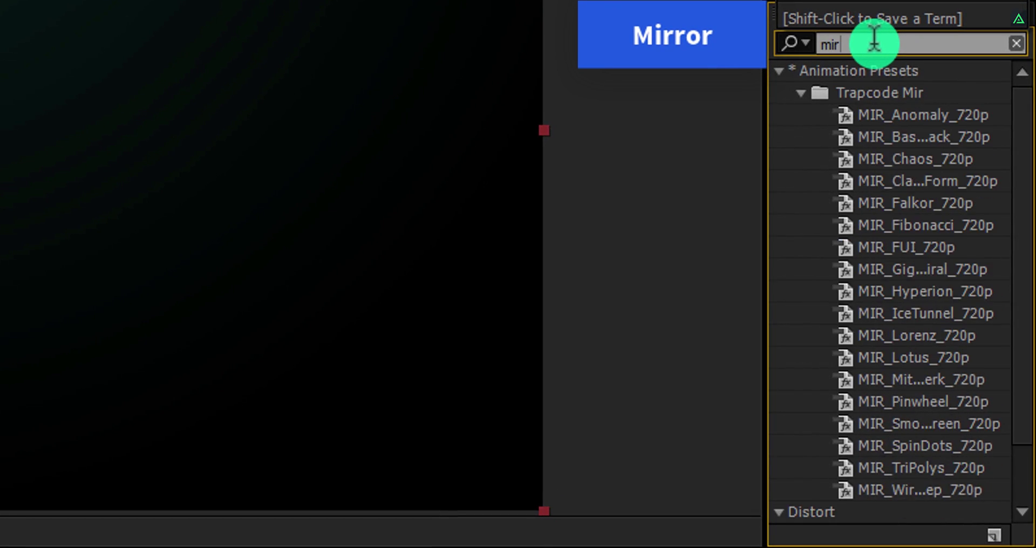
{"action": "double_click", "coordinate": [898, 99]}
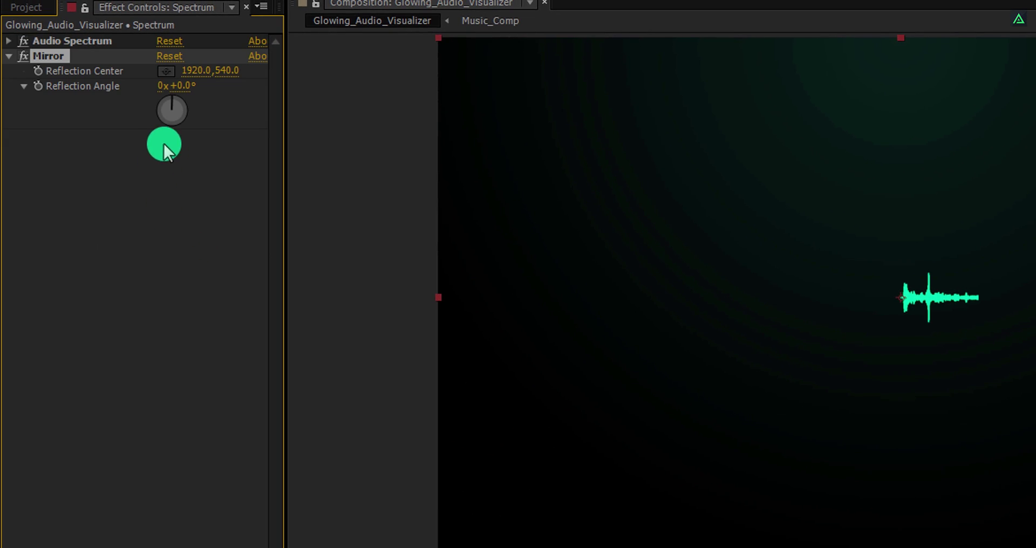
{"action": "left_click", "coordinate": [165, 72]}
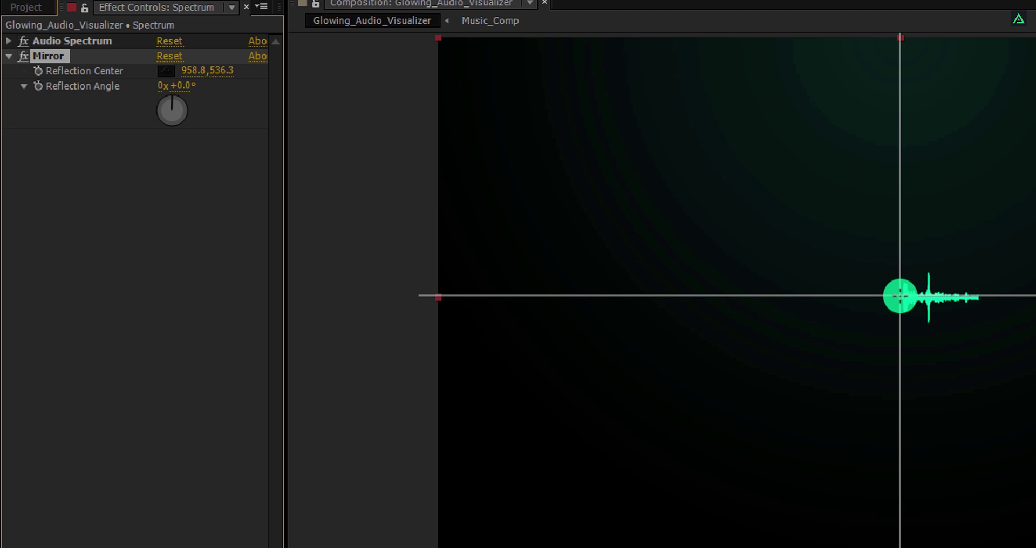
{"action": "left_click", "coordinate": [900, 295]}
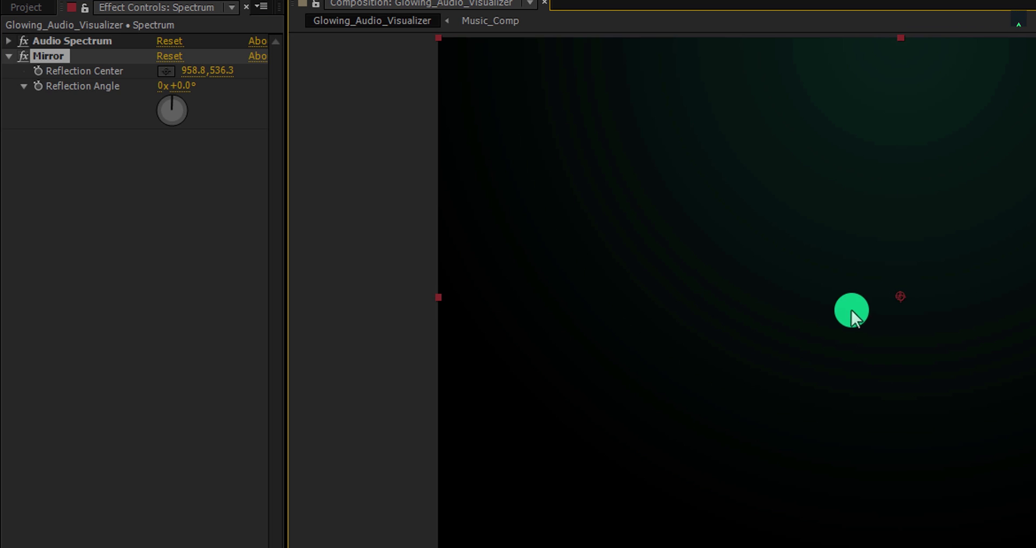
- Set the Mirror reflection angle to 180° and centre x to 967, then preview later frames
{"action": "left_click", "coordinate": [186, 89]}
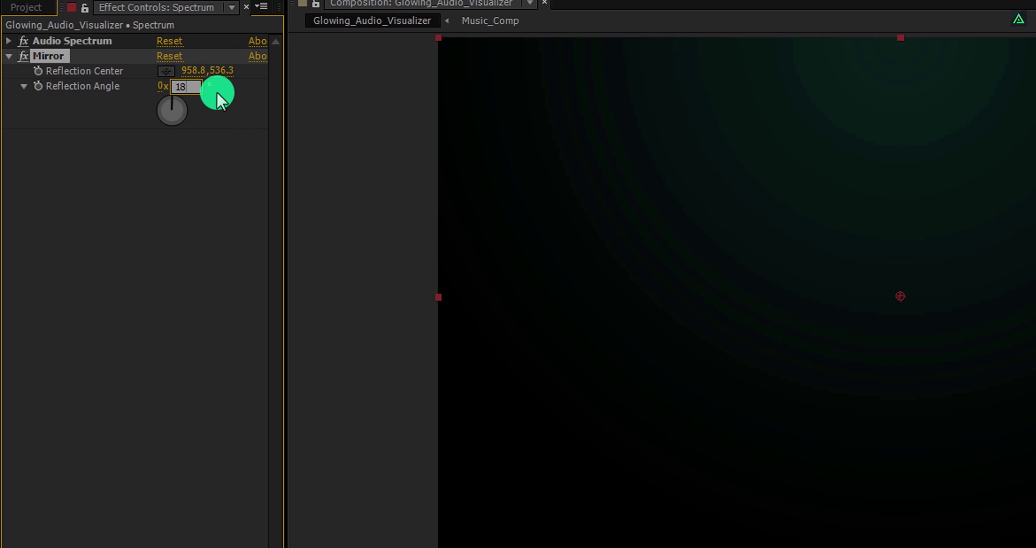
{"action": "key", "text": "Return"}
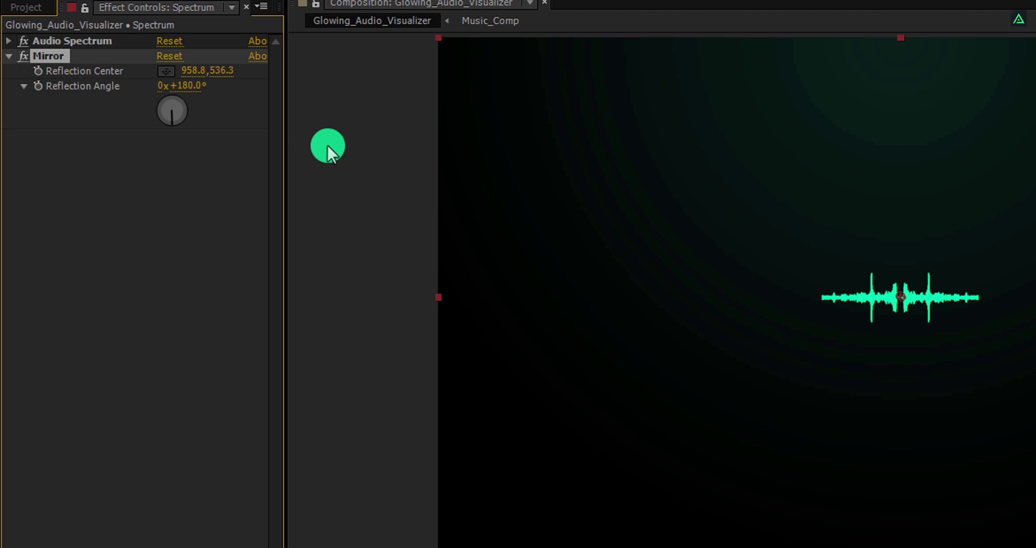
{"action": "left_click_drag", "start_coordinate": [194, 76], "coordinate": [194, 81]}
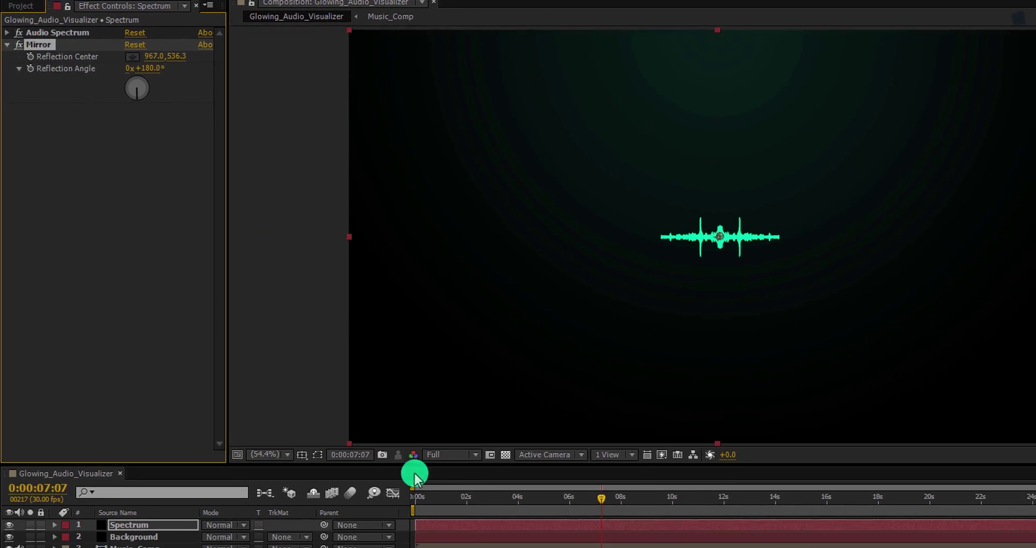
{"action": "left_click", "coordinate": [423, 491]}
{"action": "left_click_drag", "start_coordinate": [456, 501], "coordinate": [494, 503]}
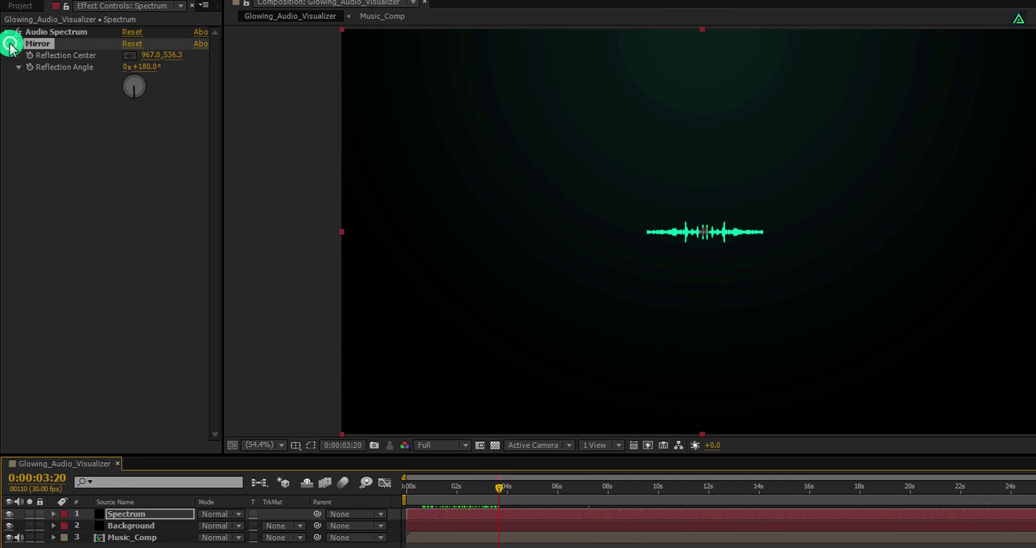
- Search 'cc rad' and apply CC Radial Fast Blur to the Spectrum layer
{"action": "left_click", "coordinate": [1035, 186]}
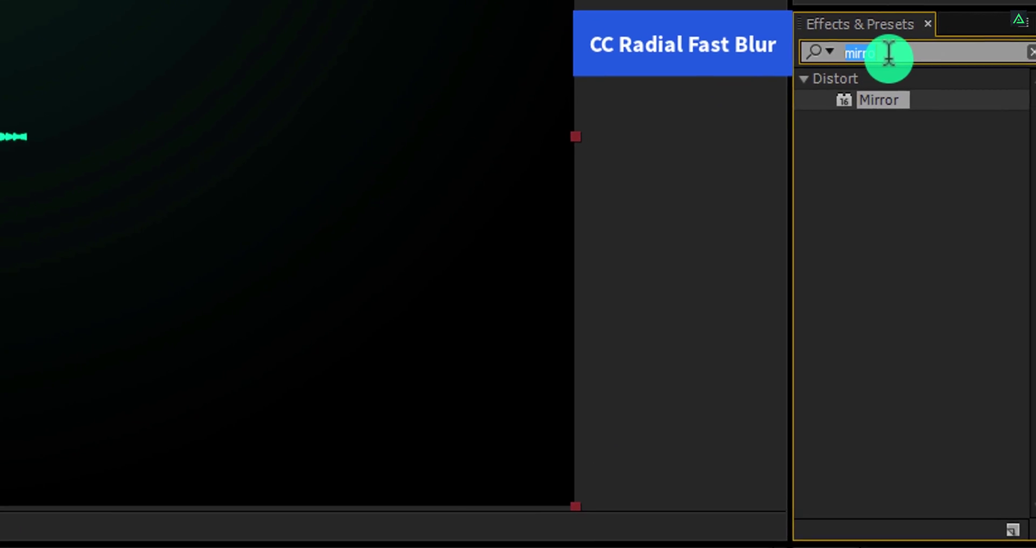
{"action": "type", "text": "cc radi"}
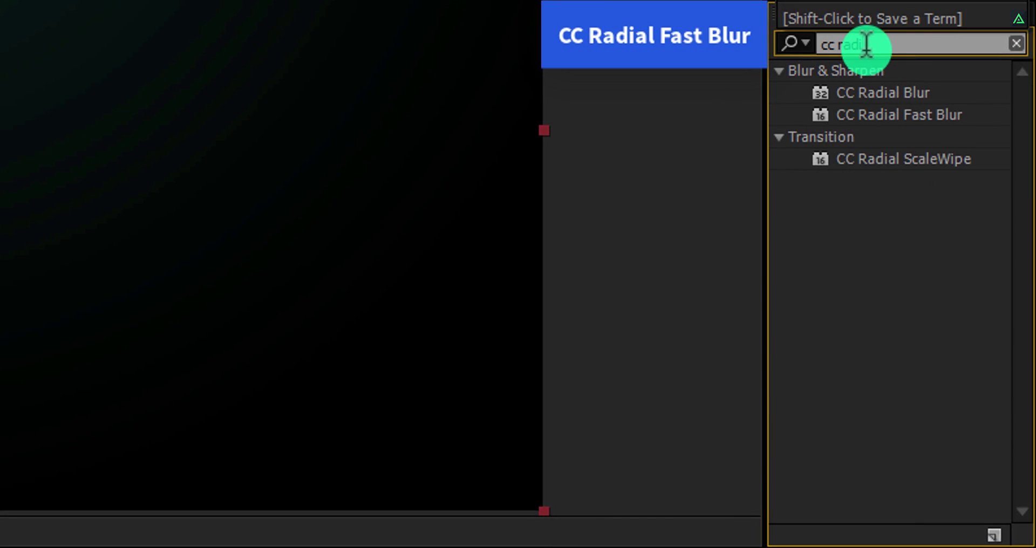
{"action": "left_click", "coordinate": [882, 110]}
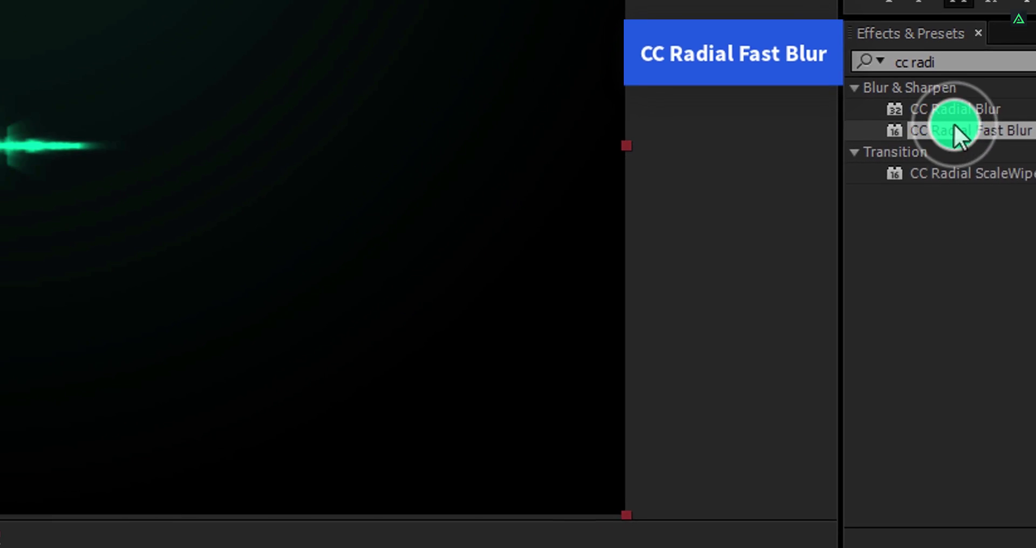
{"action": "double_click", "coordinate": [953, 130]}
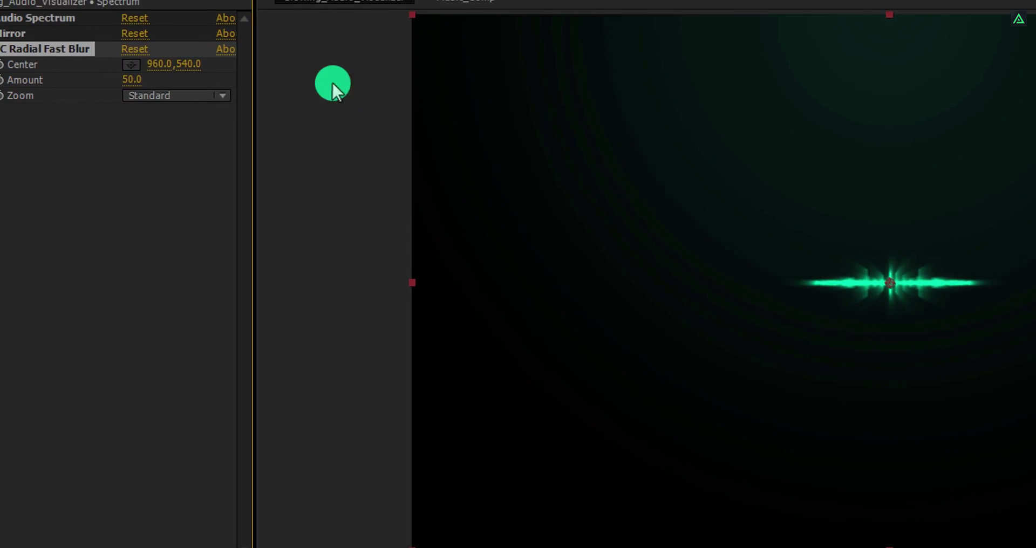
- Set the radial blur Amount to 90 and Zoom to Brightest
{"action": "left_click", "coordinate": [169, 88]}
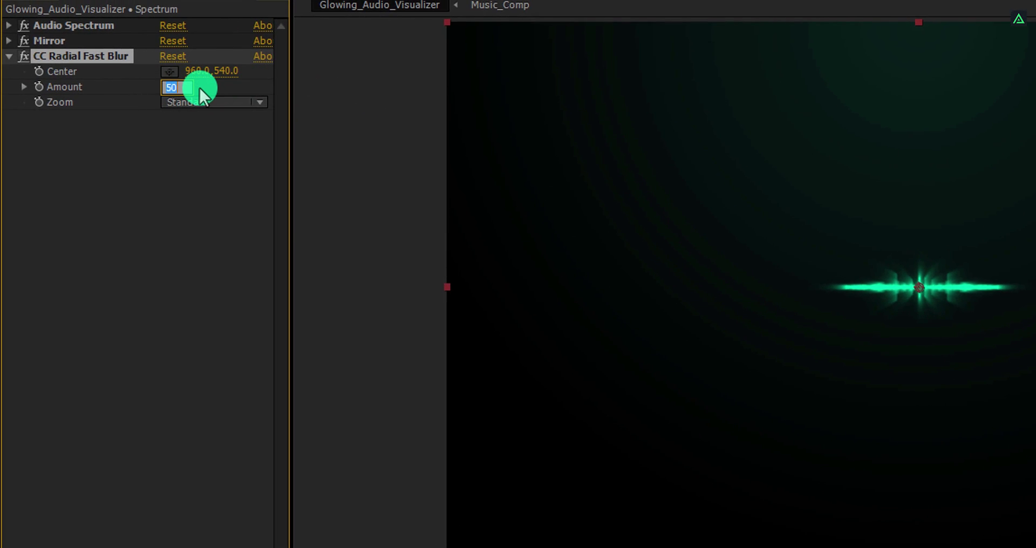
{"action": "key", "text": "Return"}
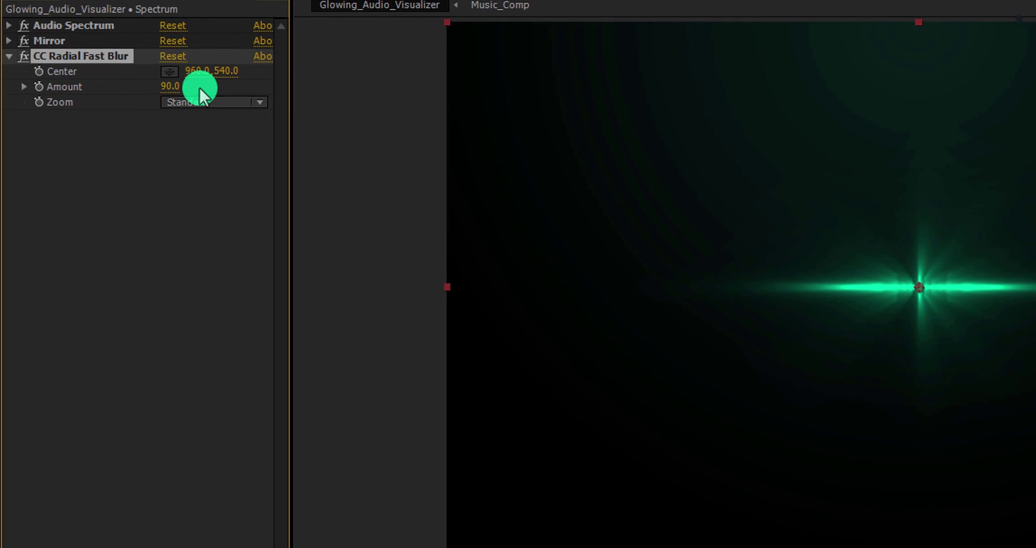
{"action": "left_click", "coordinate": [204, 103]}
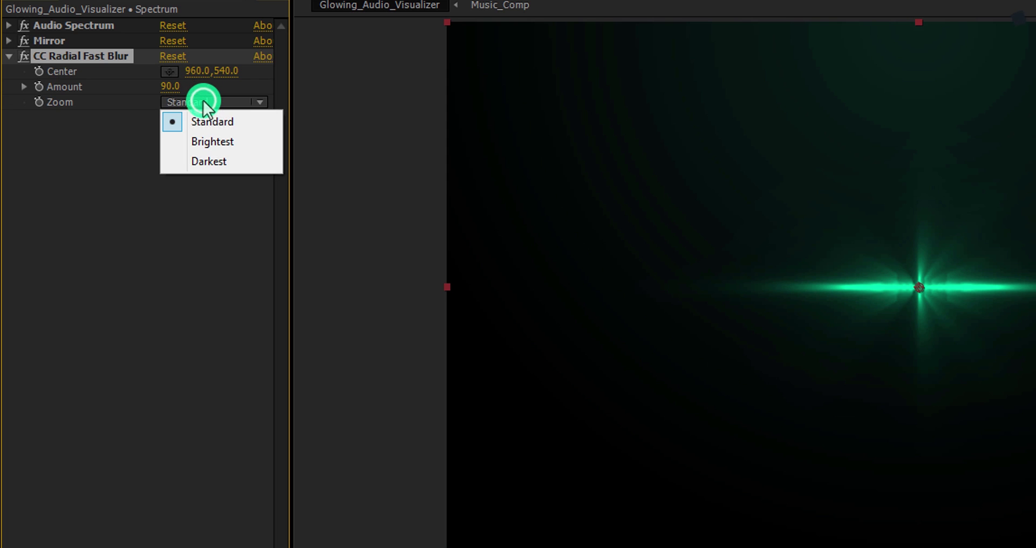
{"action": "left_click", "coordinate": [206, 141]}
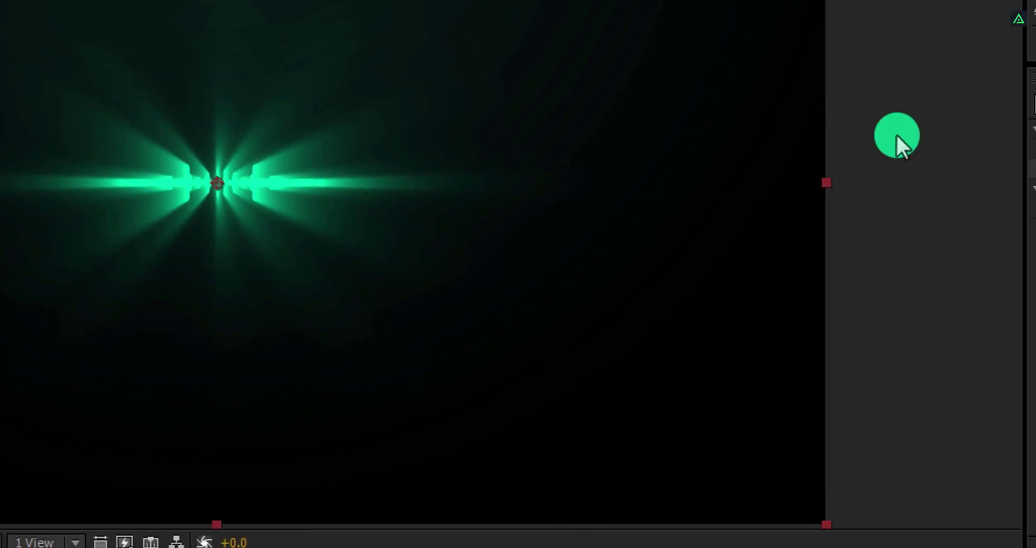
- Apply Fast Blur to the spectrum at Blurriness 100, then collapse CC Radial Fast Blur
{"action": "type", "text": "cc rad"}
{"action": "left_click_drag", "start_coordinate": [839, 44], "coordinate": [885, 41]}
{"action": "double_click", "coordinate": [885, 41]}
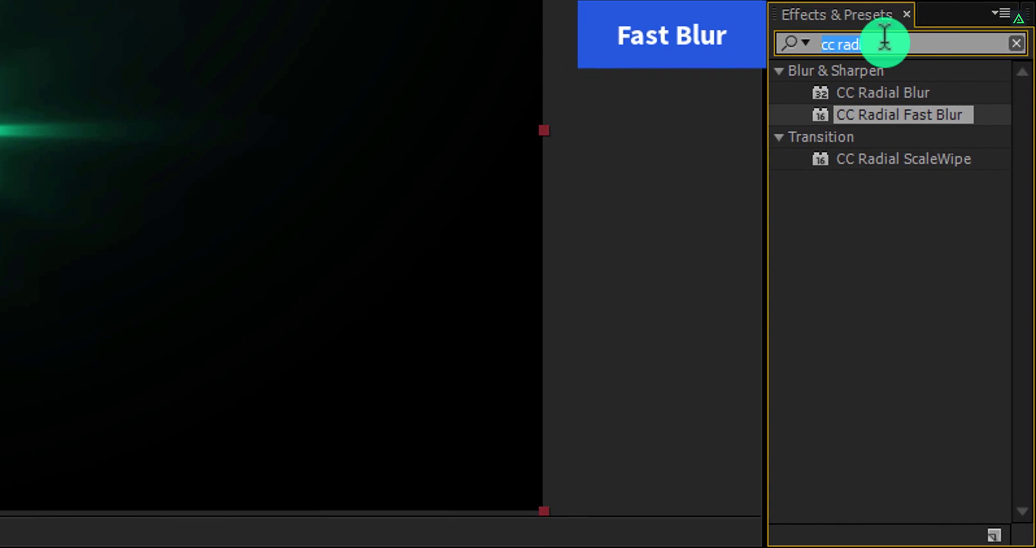
{"action": "type", "text": "fast blu"}
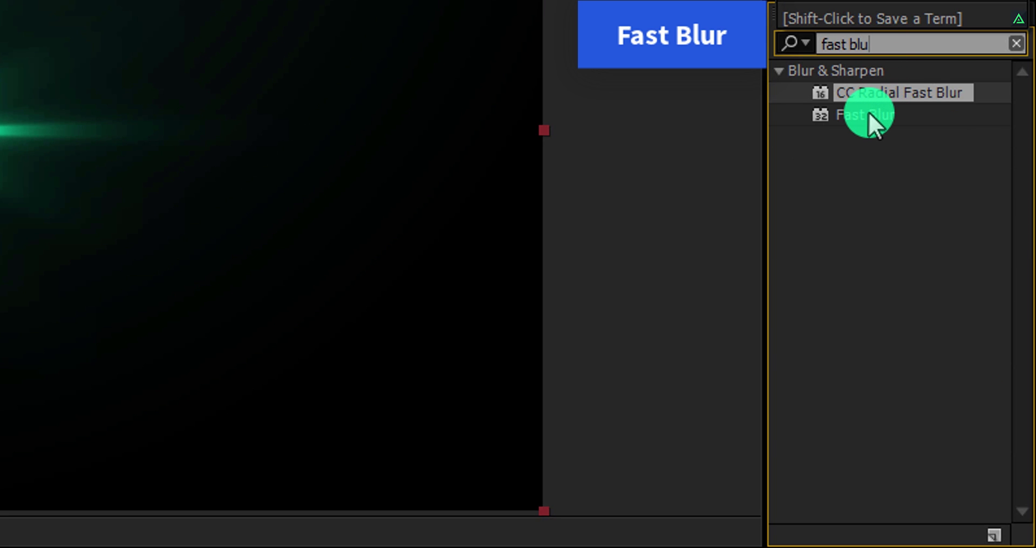
{"action": "left_click", "coordinate": [869, 112]}
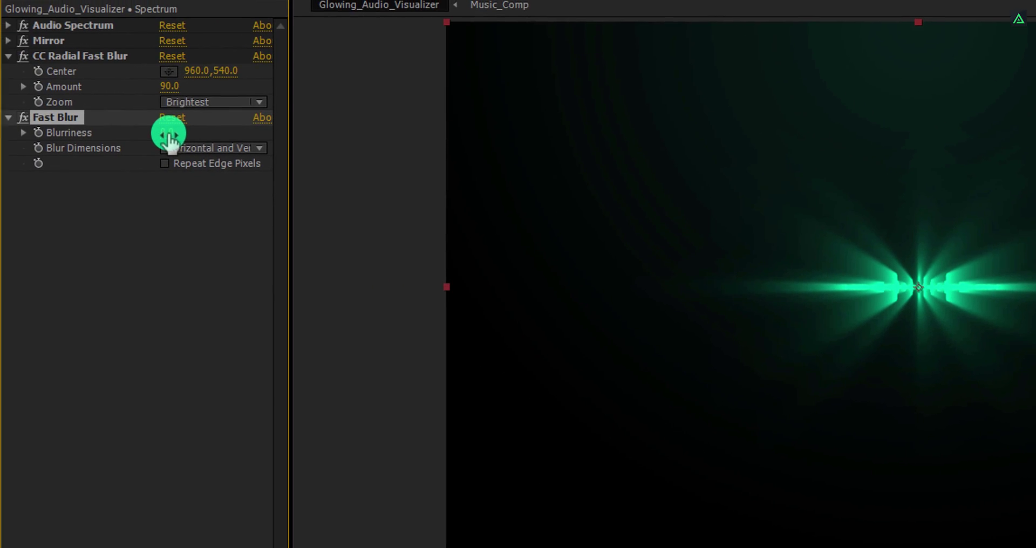
{"action": "left_click", "coordinate": [169, 133]}
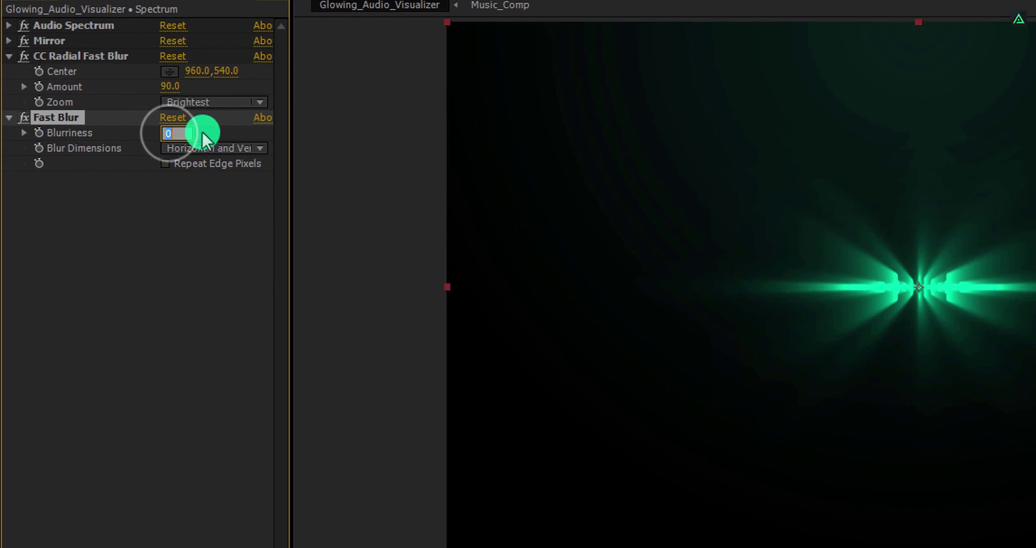
{"action": "type", "text": "100"}
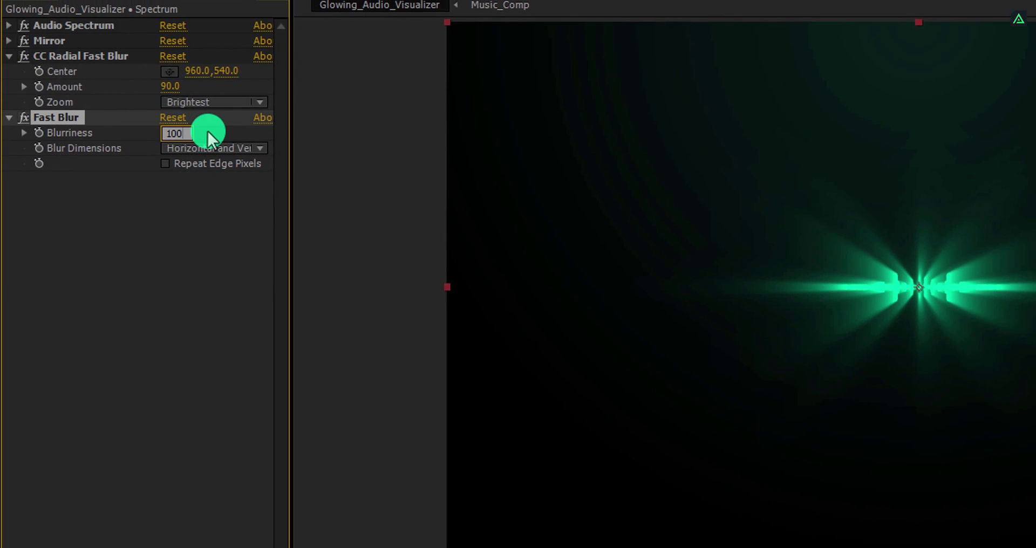
{"action": "key", "text": "Return"}
{"action": "left_click", "coordinate": [10, 56]}
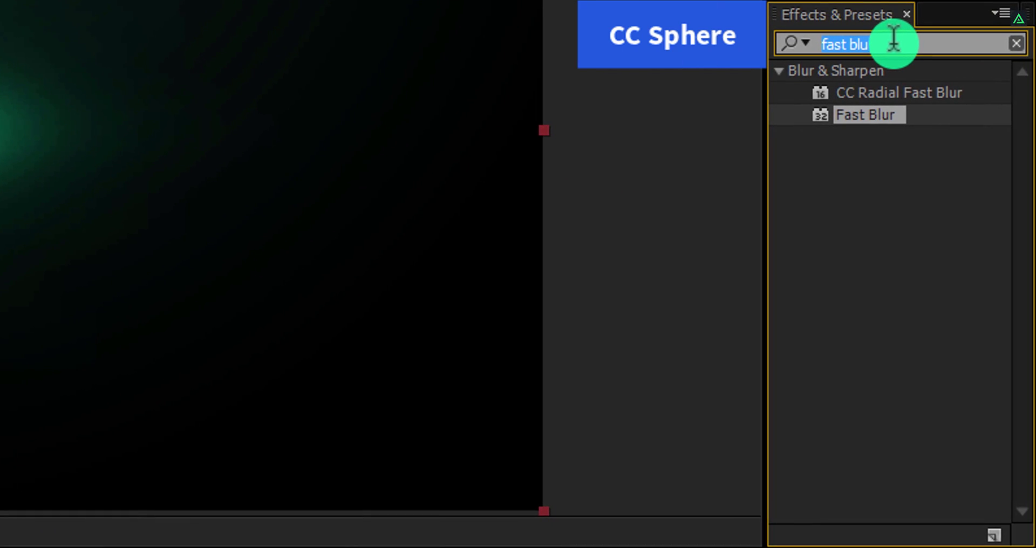
- Apply CC Sphere to the spectrum with Rotation X at 75° and Ambient shading at 131
{"action": "type", "text": "cc sph"}
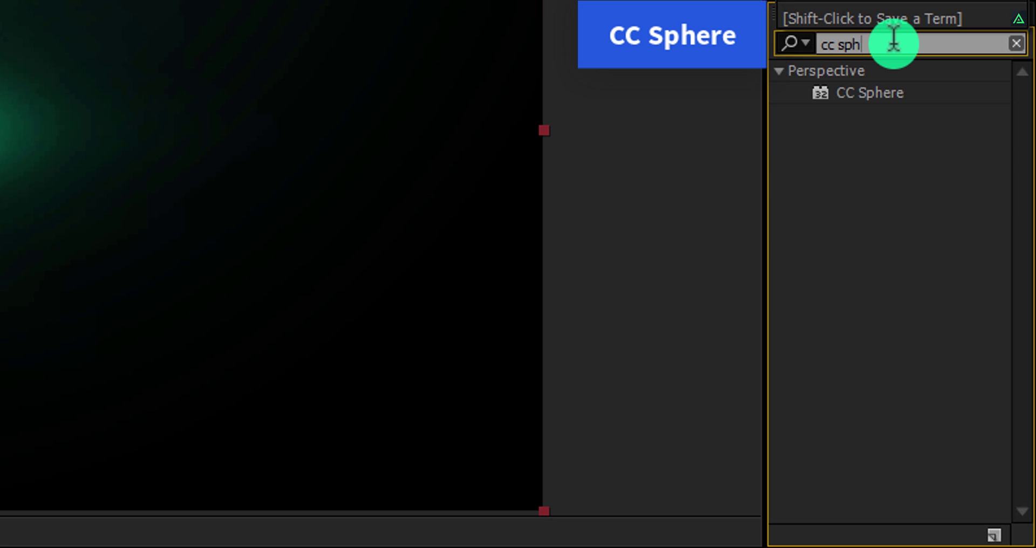
{"action": "double_click", "coordinate": [886, 89]}
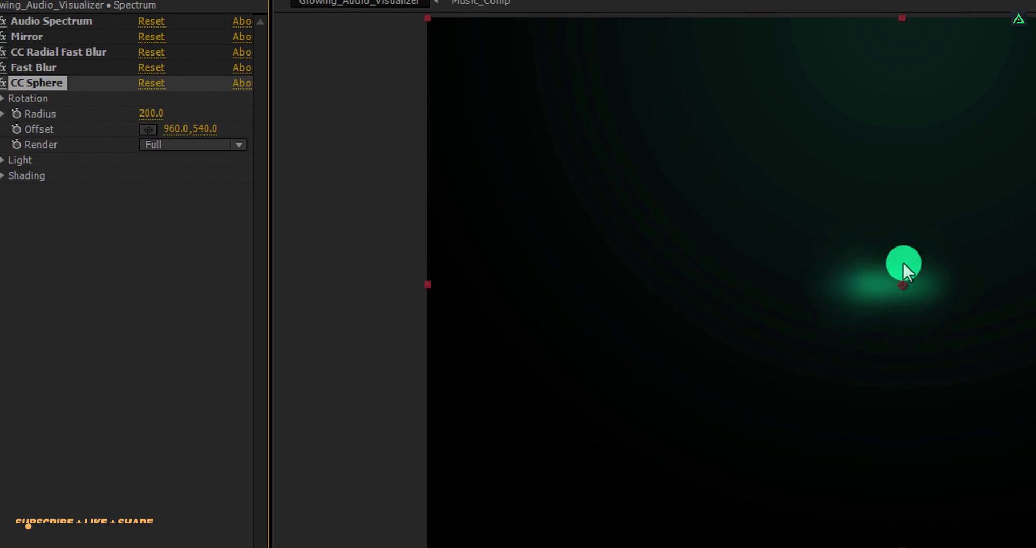
{"action": "left_click", "coordinate": [21, 103]}
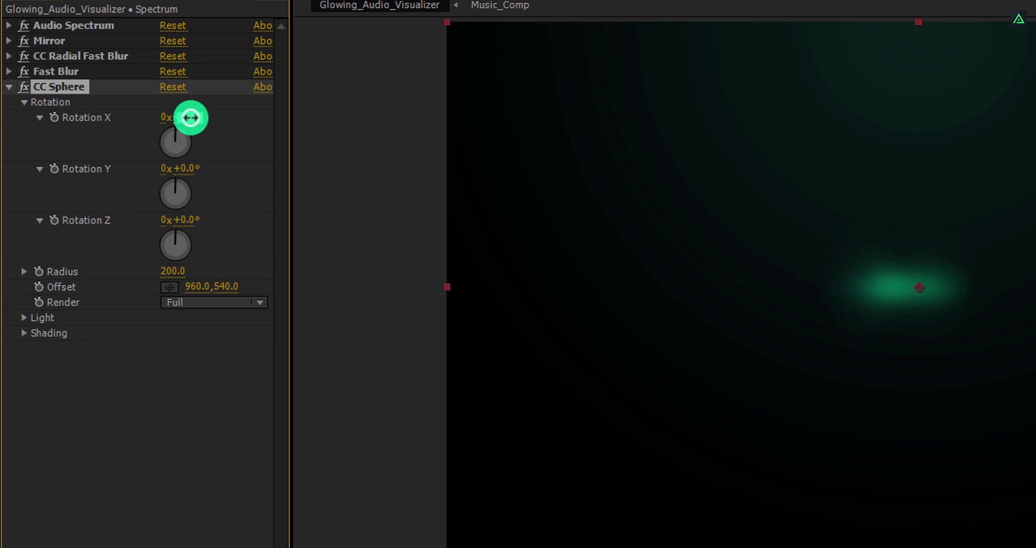
{"action": "left_click", "coordinate": [190, 118]}
{"action": "type", "text": "75"}
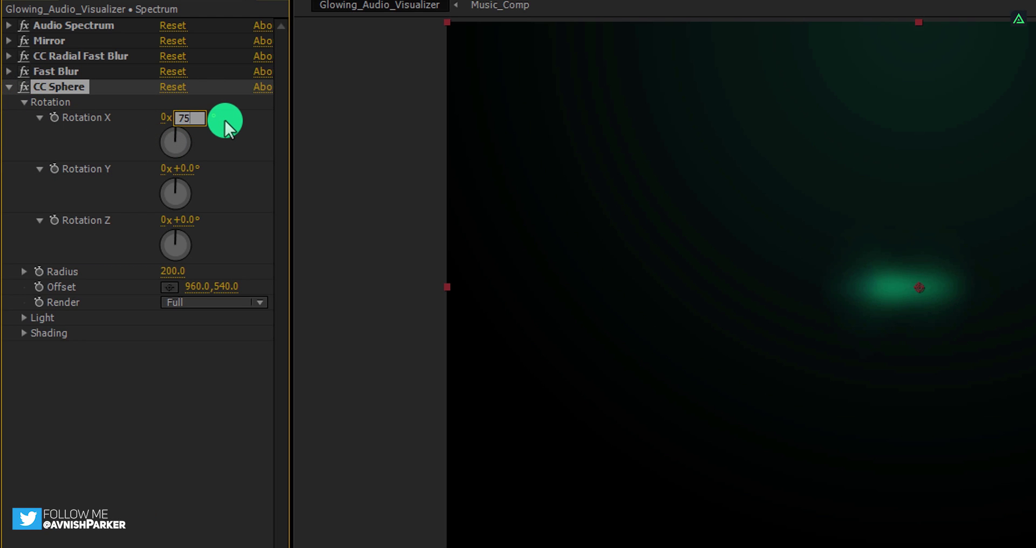
{"action": "key", "text": "Return"}
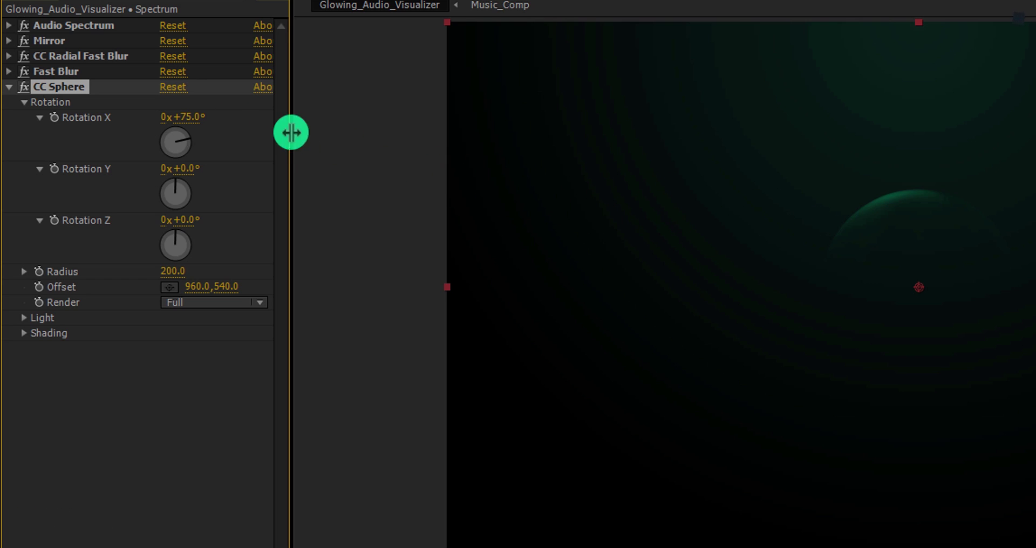
{"action": "mouse_move", "coordinate": [192, 117]}
{"action": "left_mouse_down"}
{"action": "mouse_move", "coordinate": [142, 136]}
{"action": "mouse_move", "coordinate": [206, 111]}
{"action": "mouse_move", "coordinate": [188, 123]}
{"action": "left_mouse_up"}
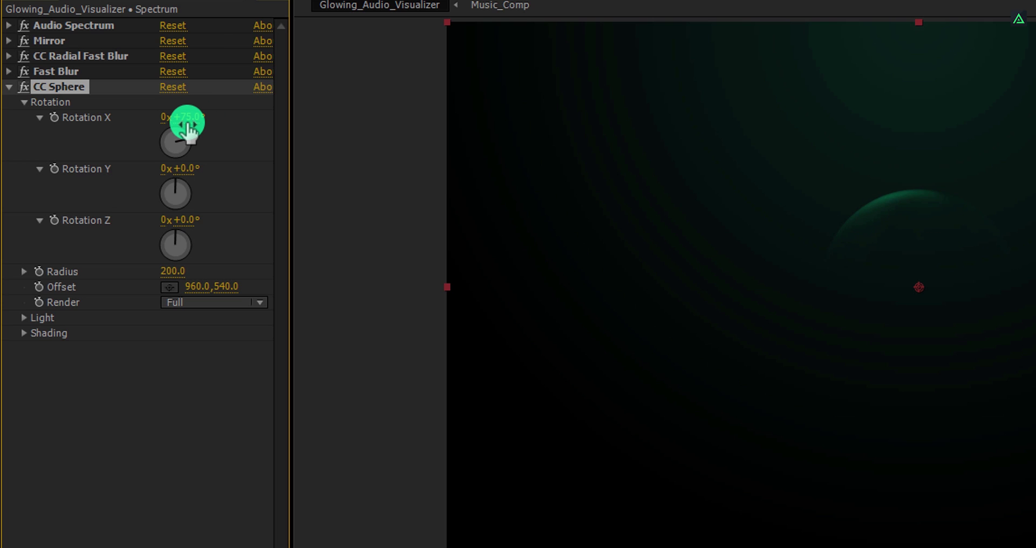
{"action": "left_click", "coordinate": [25, 333]}
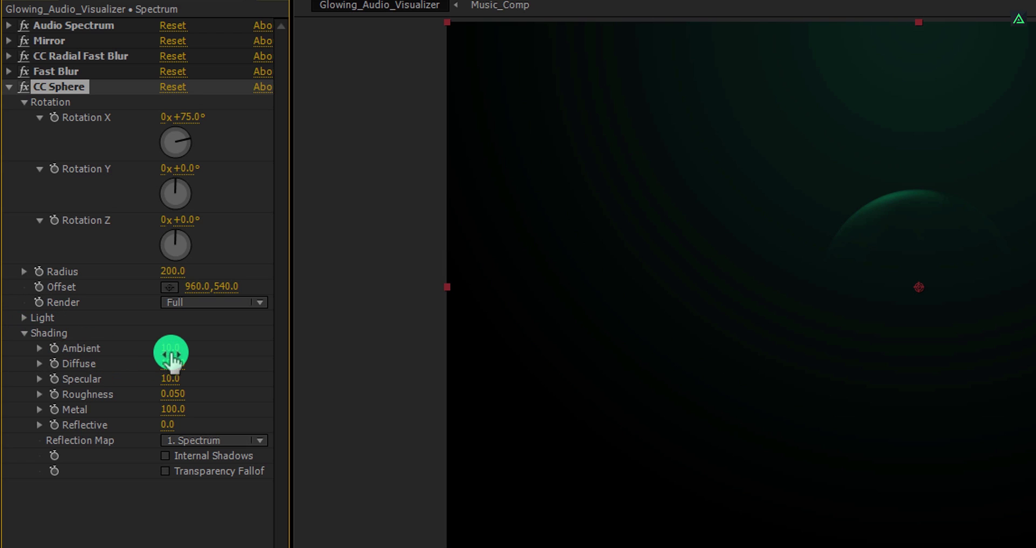
{"action": "left_click_drag", "start_coordinate": [170, 348], "coordinate": [270, 342]}
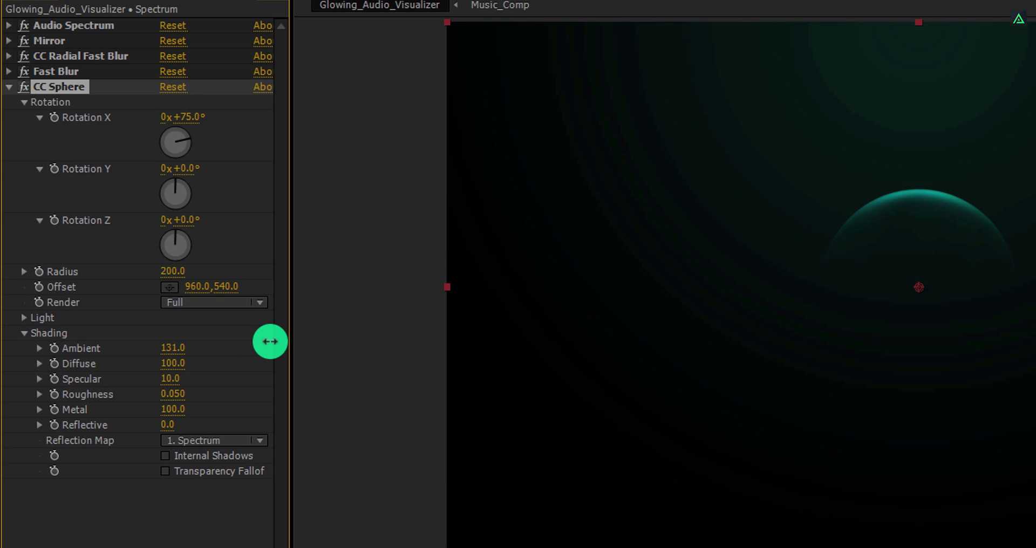
- Drag a Glow effect onto the Spectrum layer and set its Glow Radius to 200
{"action": "left_click", "coordinate": [10, 88]}
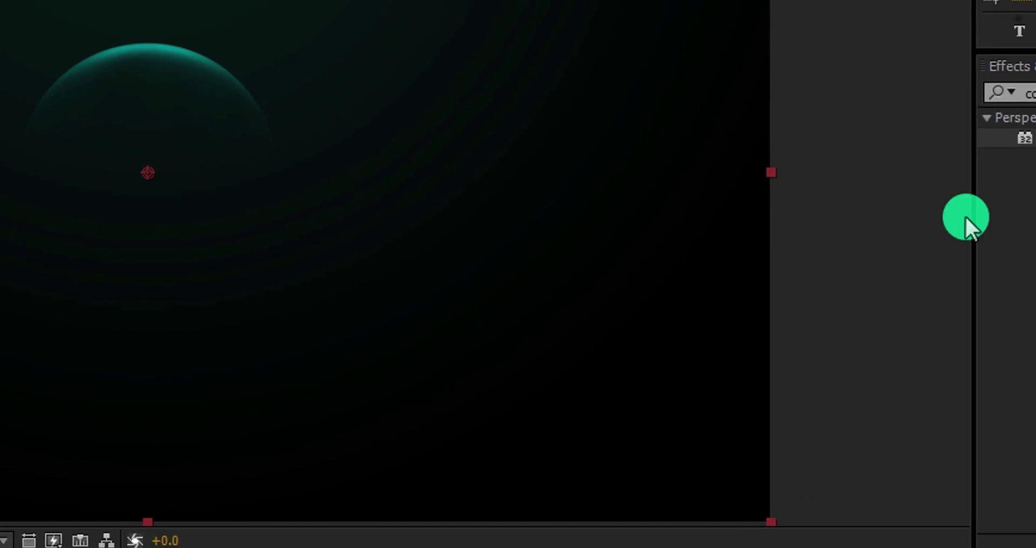
{"action": "left_click", "coordinate": [910, 47]}
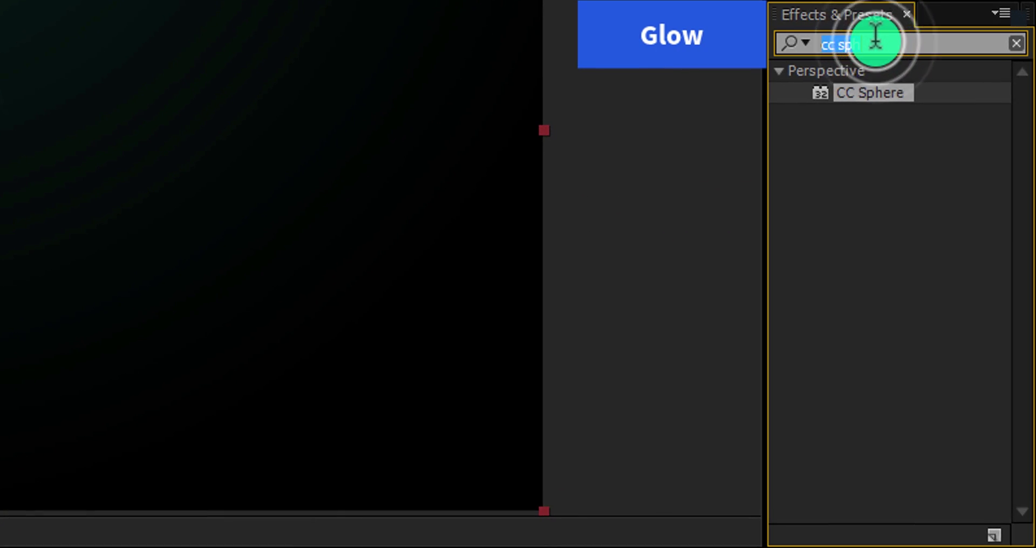
{"action": "type", "text": "glow"}
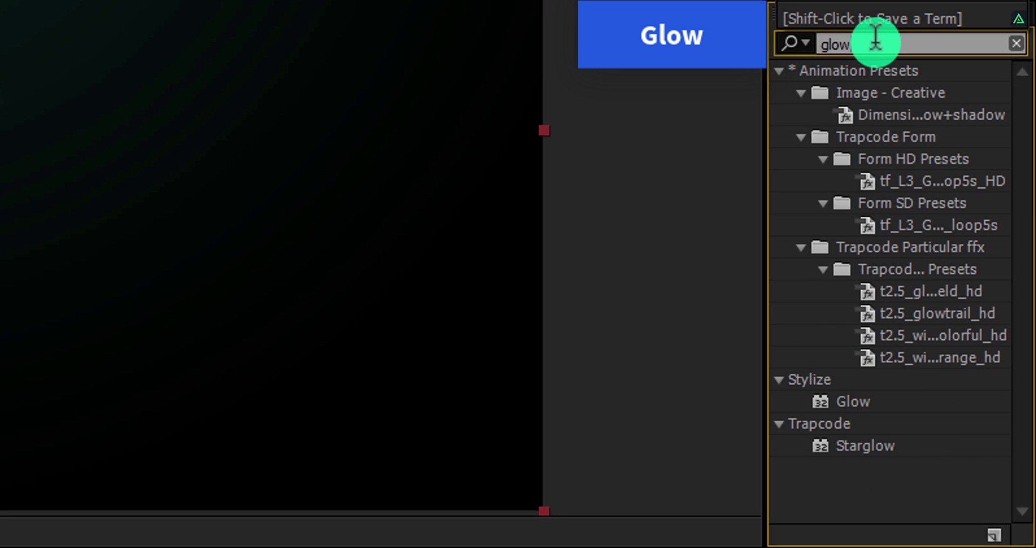
{"action": "left_click", "coordinate": [850, 403]}
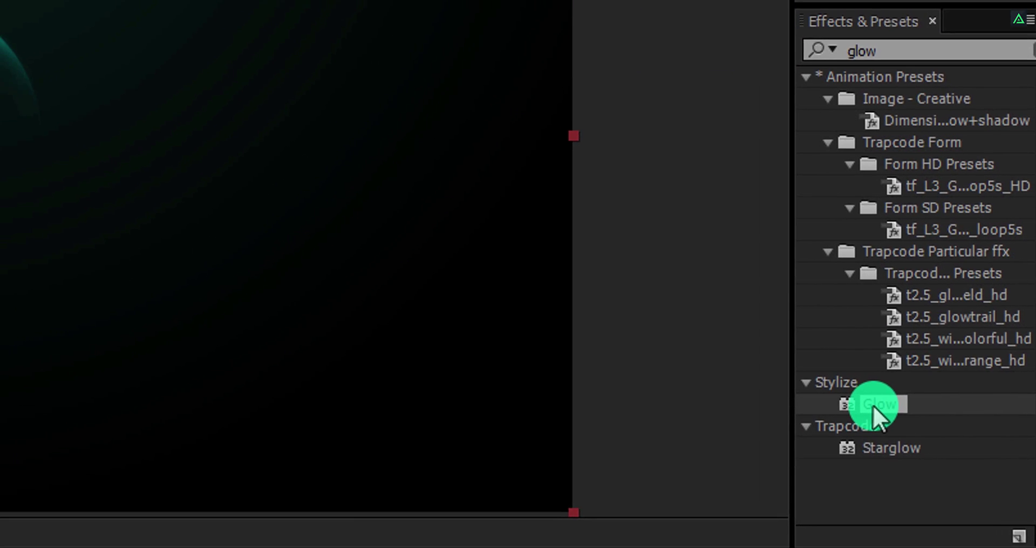
{"action": "left_click_drag", "start_coordinate": [873, 405], "coordinate": [400, 295]}
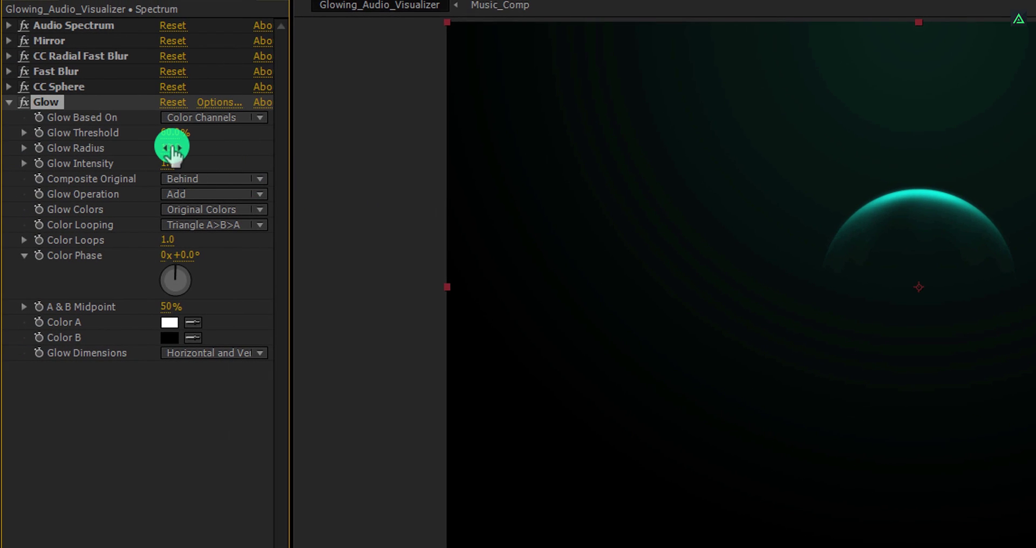
{"action": "left_click", "coordinate": [172, 148]}
{"action": "type", "text": "200"}
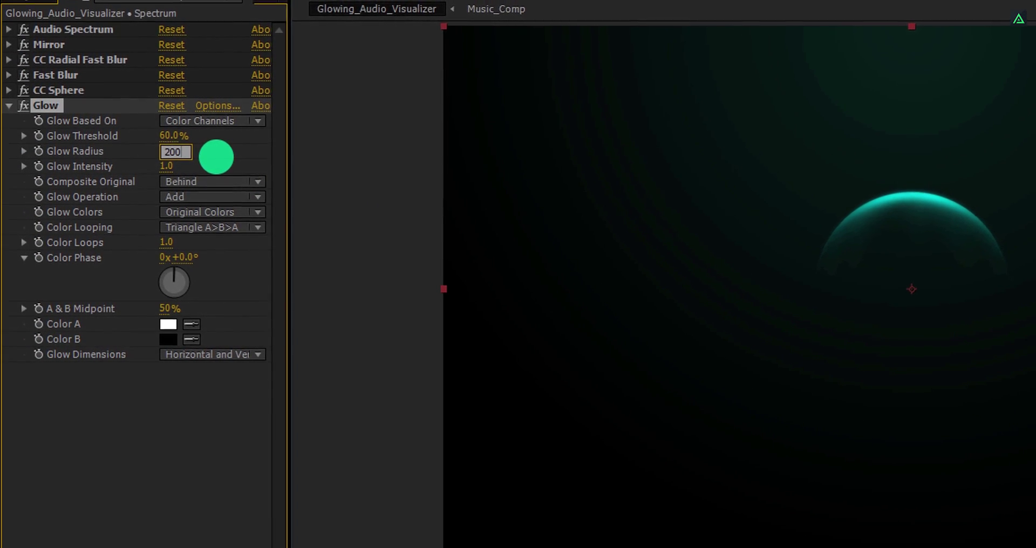
{"action": "key", "text": "Return"}
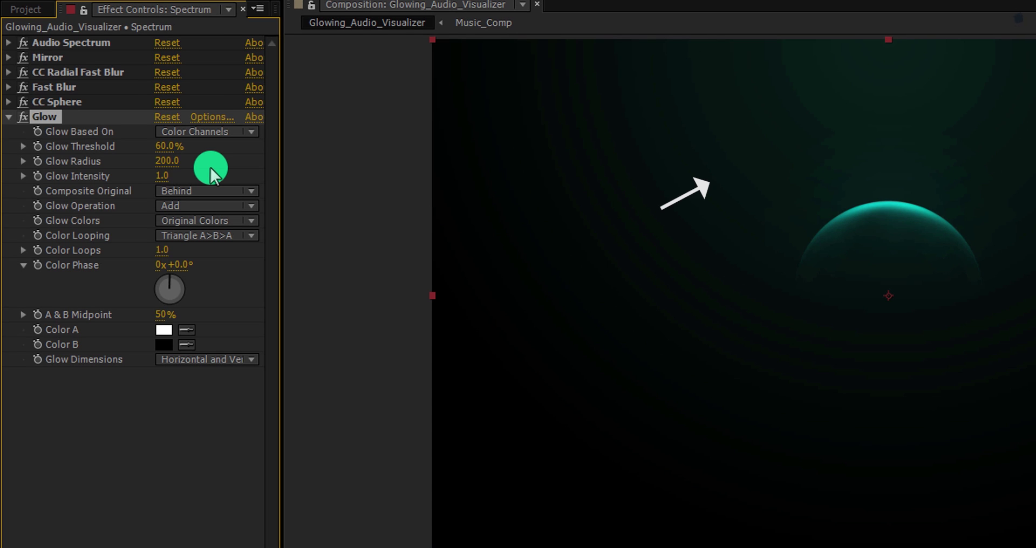
- Switch the project colour depth from 8 bpc to 16 bpc, then return to Effect Controls
{"action": "left_click", "coordinate": [25, 9]}
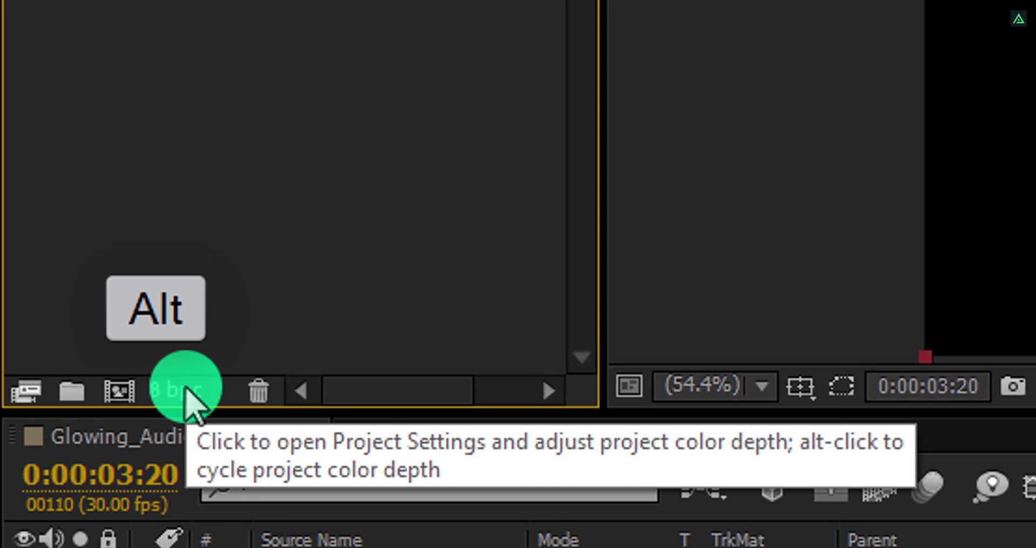
{"action": "left_click", "coordinate": [186, 390], "text": "alt"}
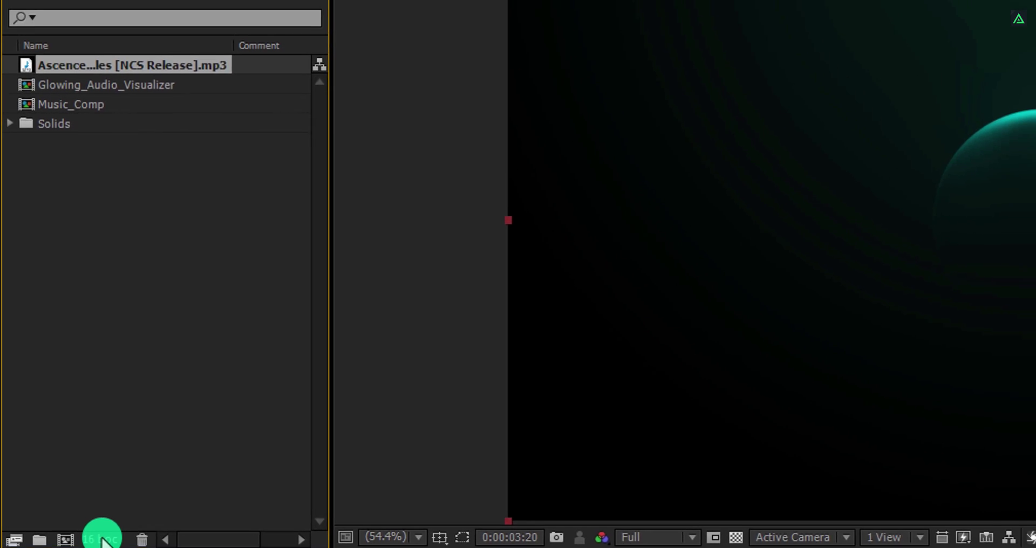
{"action": "left_click", "coordinate": [161, 12]}
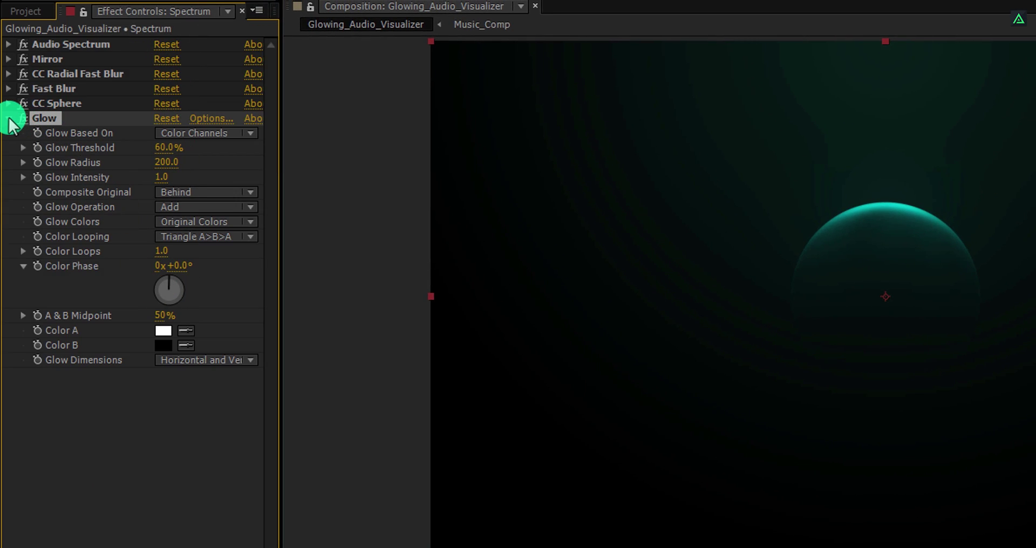
- Duplicate the Spectrum layer, naming the copies Spectrum_Down and Spectrum_Up
{"action": "left_click", "coordinate": [9, 119]}
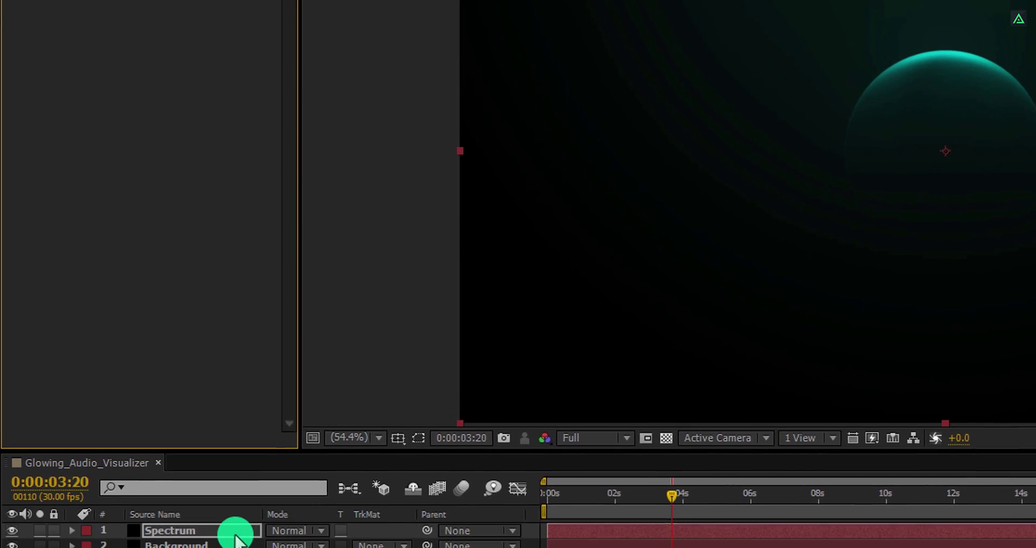
{"action": "key", "text": "ctrl+d"}
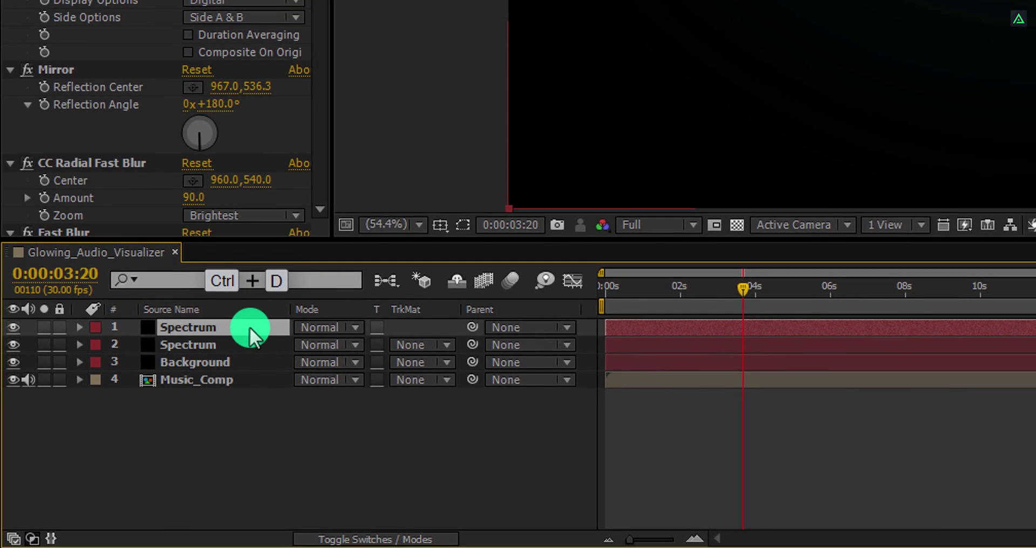
{"action": "key", "text": "Return"}
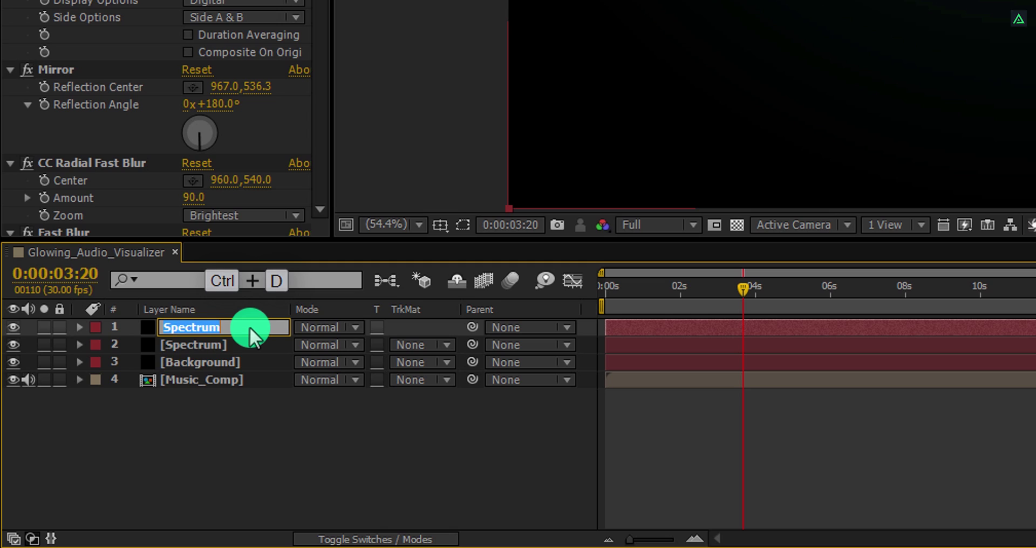
{"action": "key", "text": "Right"}
{"action": "type", "text": "_"}
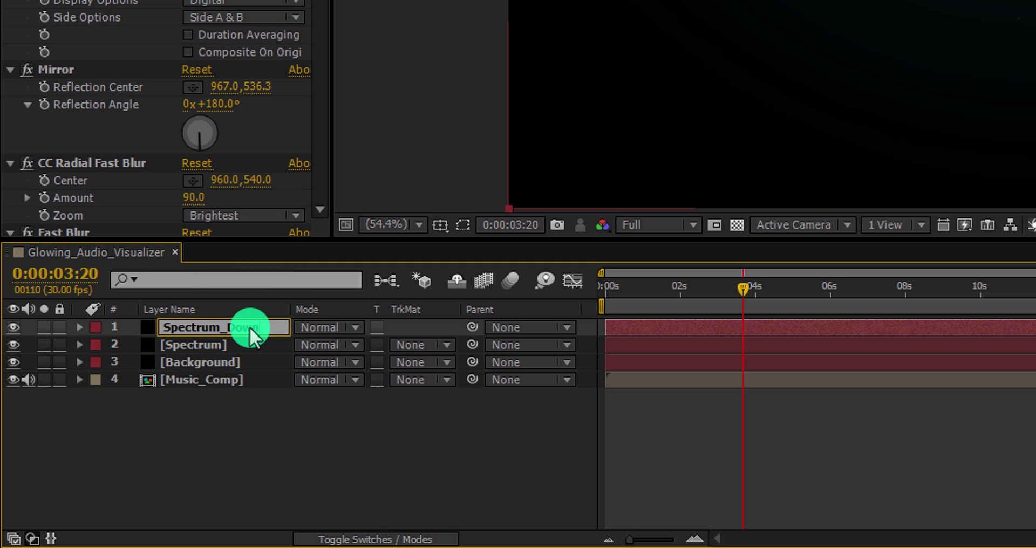
{"action": "key", "text": "Return"}
{"action": "left_click", "coordinate": [249, 347]}
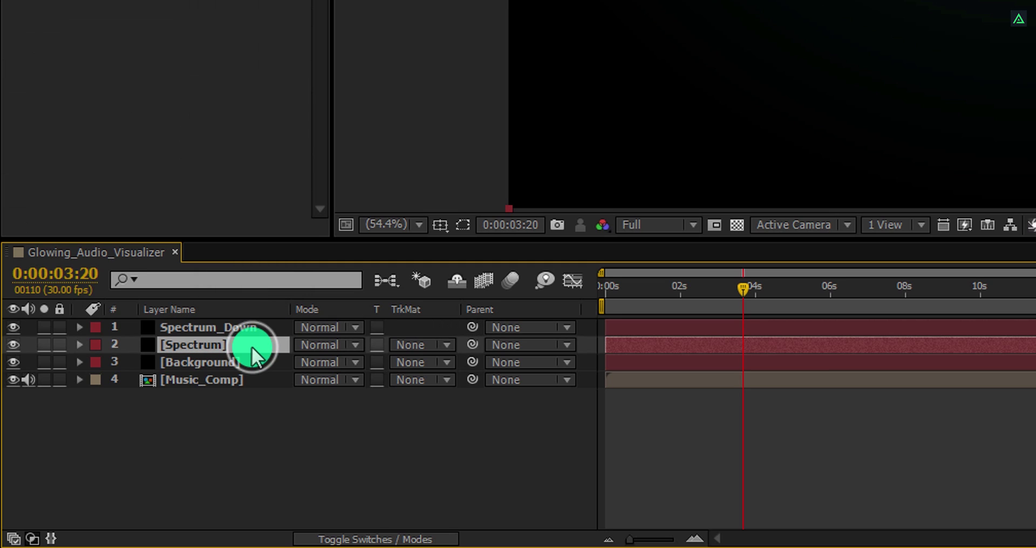
{"action": "key", "text": "Return"}
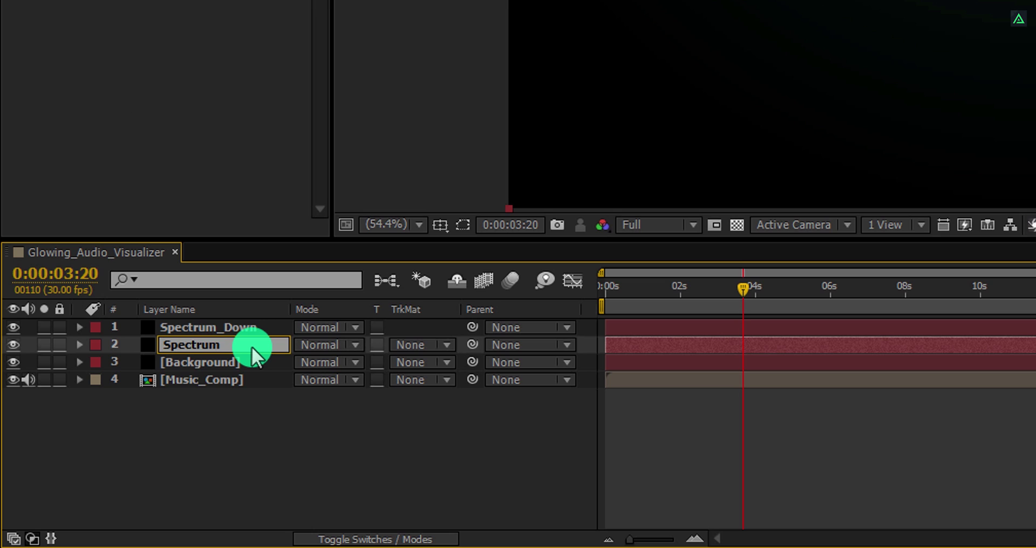
{"action": "key", "text": "Return"}
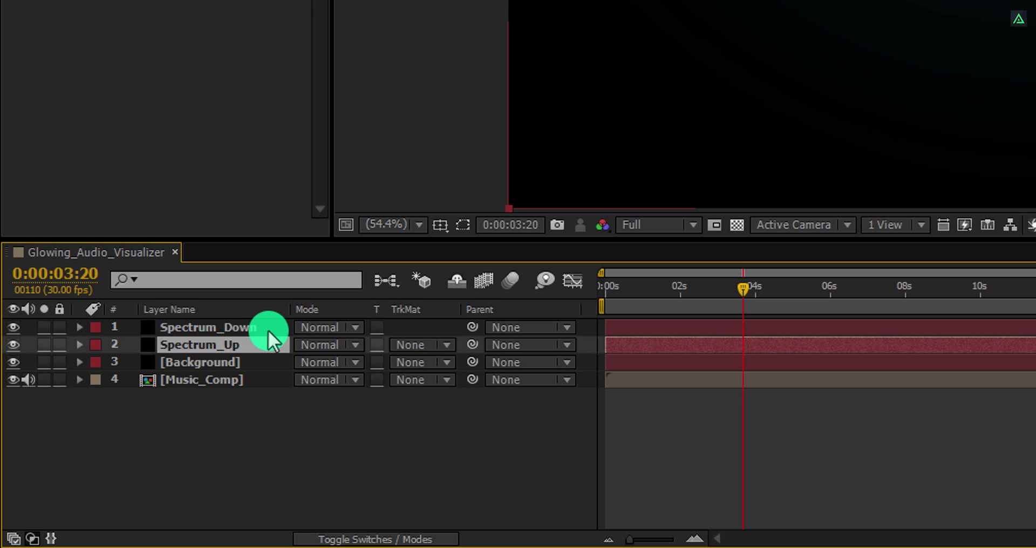
- Rotate Spectrum_Down's CC Sphere to 262° on the X axis
{"action": "left_click", "coordinate": [268, 330]}
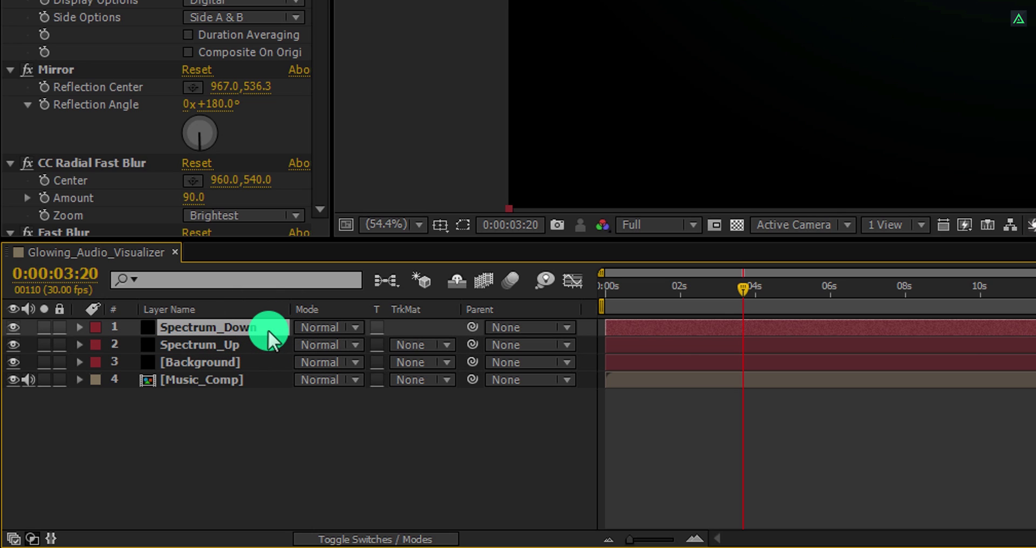
{"action": "scroll", "coordinate": [92, 63], "scroll_direction": "down", "scroll_amount": 5}
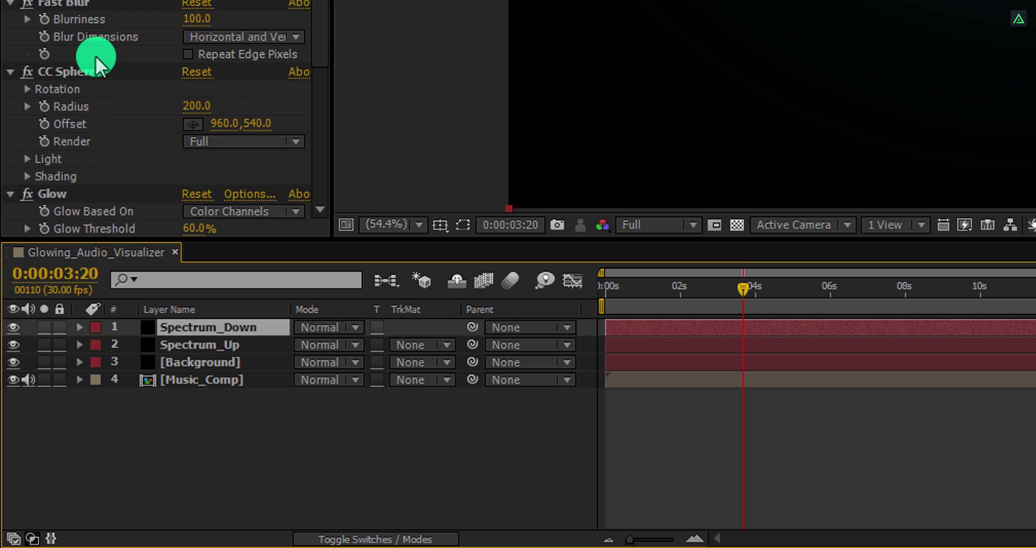
{"action": "scroll", "coordinate": [96, 58], "scroll_direction": "down", "scroll_amount": 3}
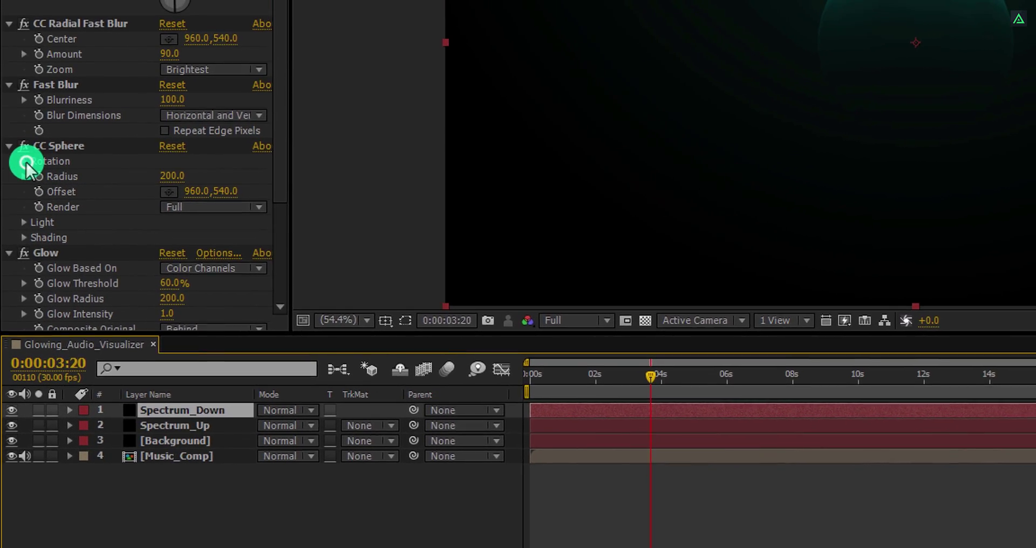
{"action": "left_click", "coordinate": [24, 162]}
{"action": "left_click_drag", "start_coordinate": [183, 175], "coordinate": [213, 168]}
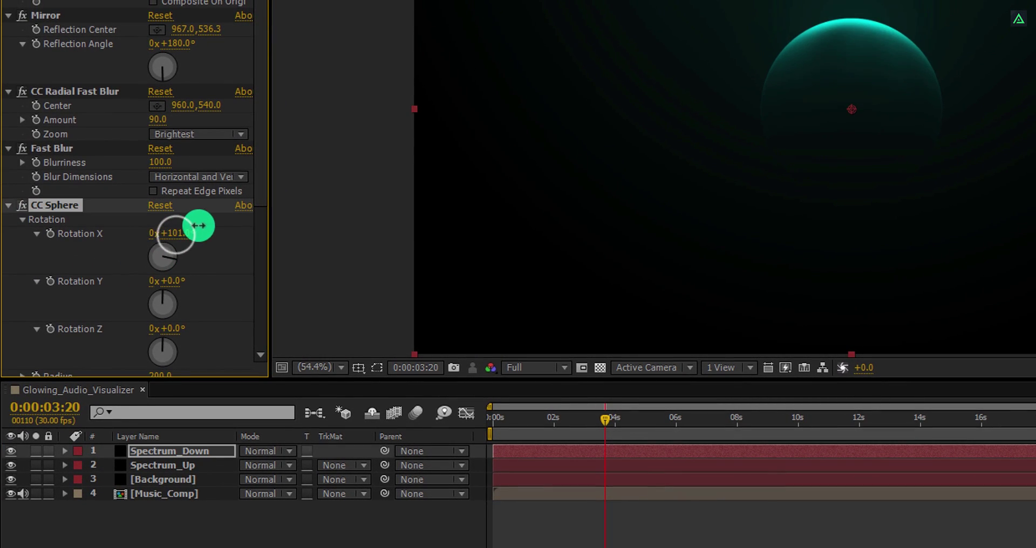
{"action": "left_click_drag", "start_coordinate": [198, 225], "coordinate": [301, 203]}
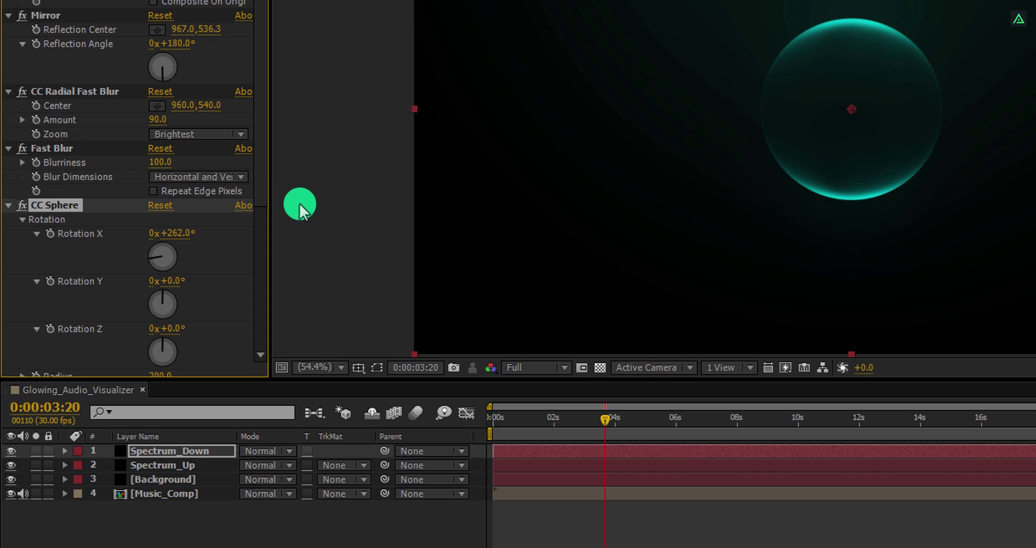
- Duplicate Spectrum_Down as Spectrum_Left and set its CC Sphere Rotation Y to -75°
{"action": "left_click", "coordinate": [198, 452]}
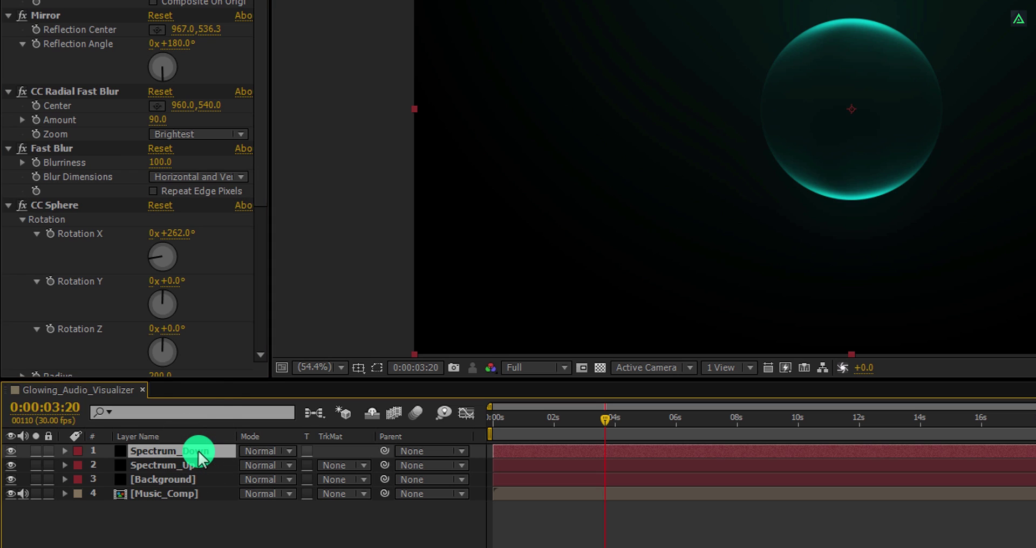
{"action": "key", "text": "ctrl+d"}
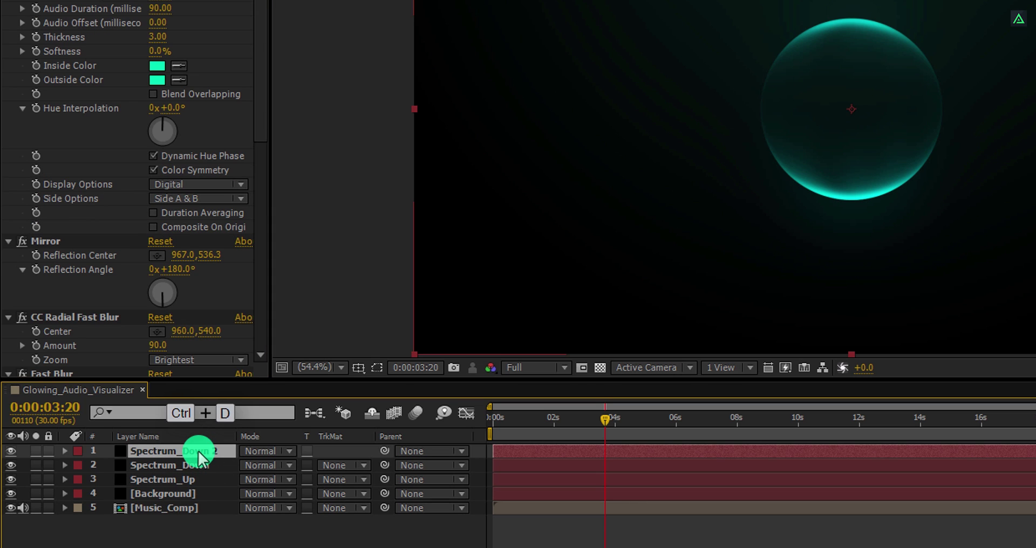
{"action": "key", "text": "Return"}
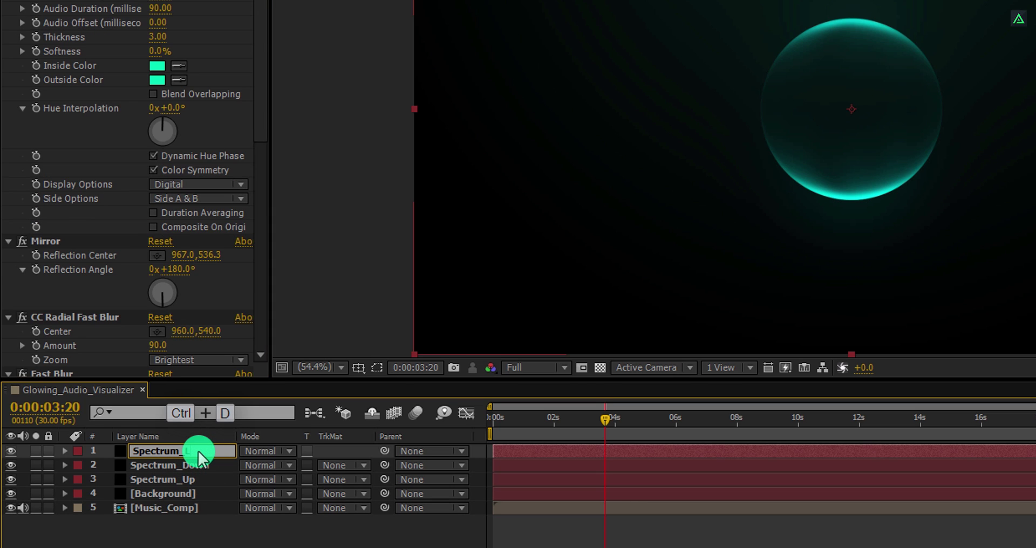
{"action": "type", "text": "Spectrum_Left"}
{"action": "key", "text": "Return"}
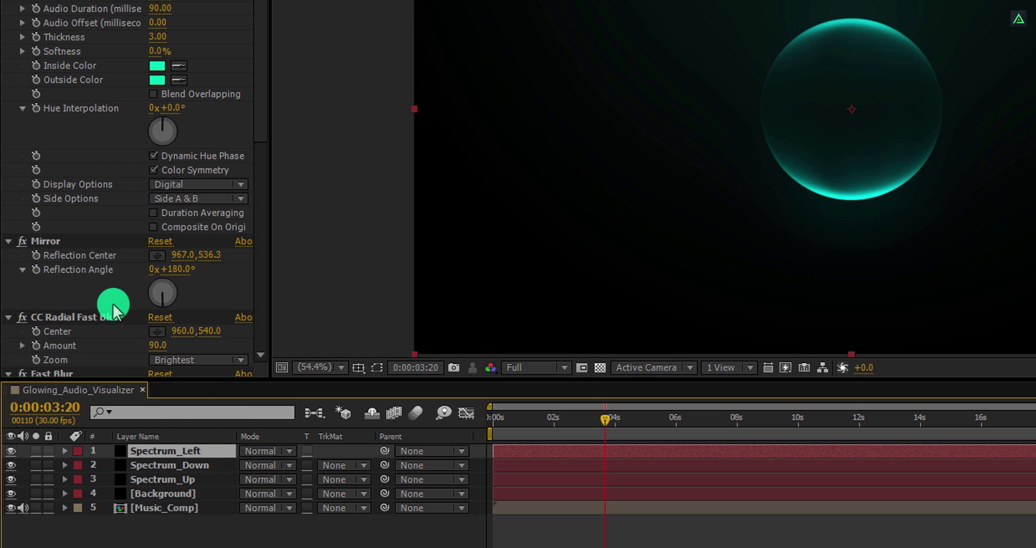
{"action": "scroll", "coordinate": [103, 295], "scroll_direction": "down", "scroll_amount": 10}
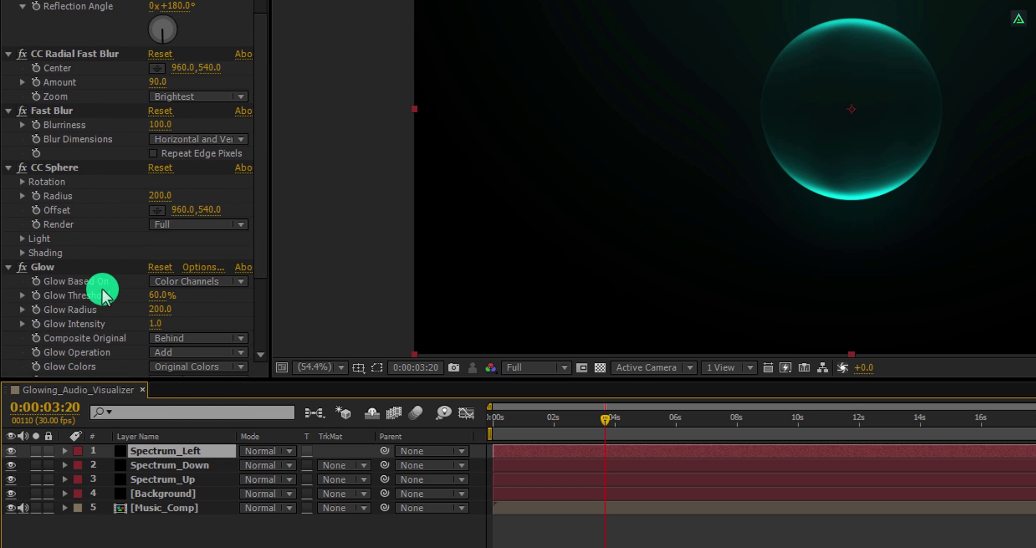
{"action": "left_click", "coordinate": [22, 182]}
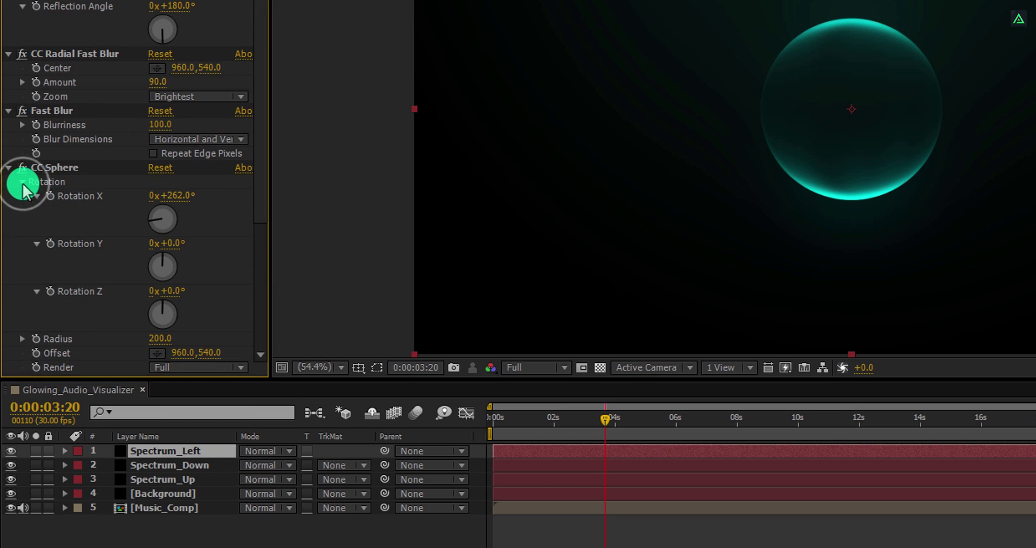
{"action": "left_click", "coordinate": [169, 244]}
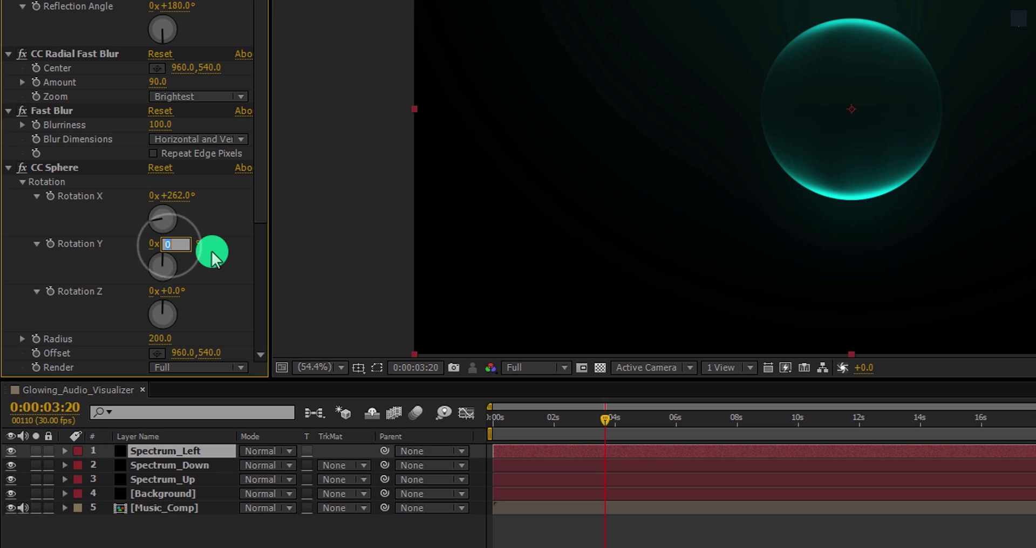
{"action": "type", "text": "-75"}
{"action": "key", "text": "Return"}
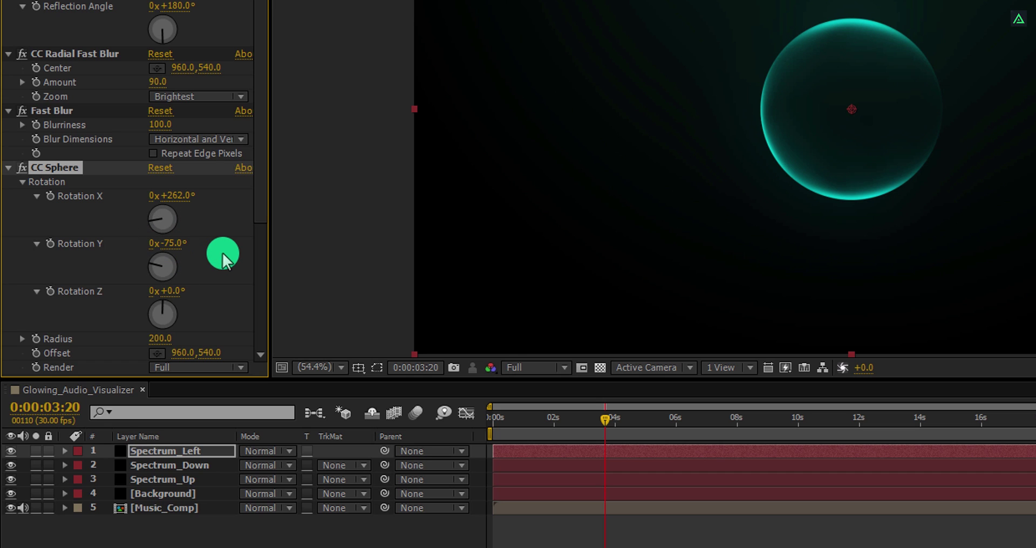
- Duplicate Spectrum_Left as Spectrum_Right with CC Sphere Rotation Y at +75°
{"action": "left_click", "coordinate": [205, 449]}
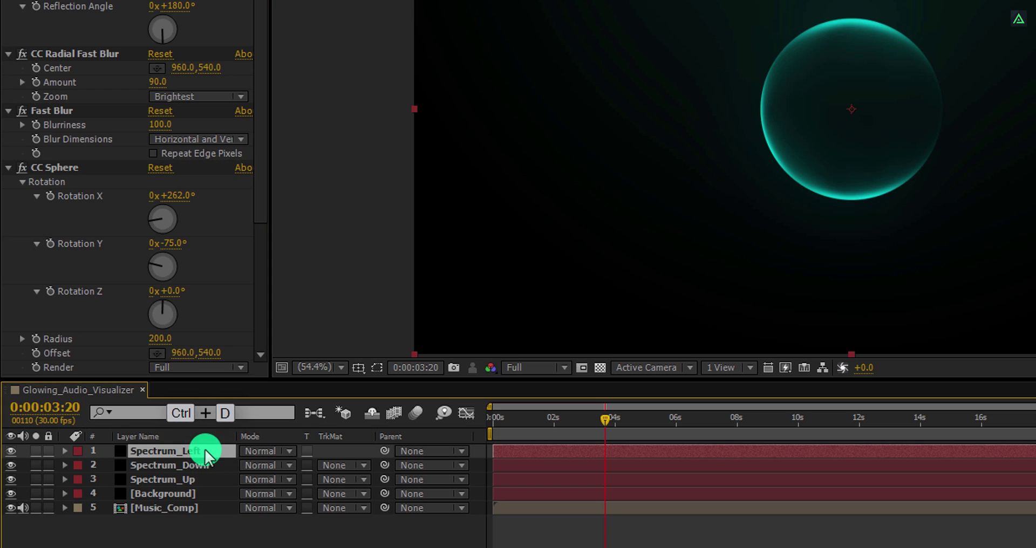
{"action": "key", "text": "ctrl+d"}
{"action": "key", "text": "Return"}
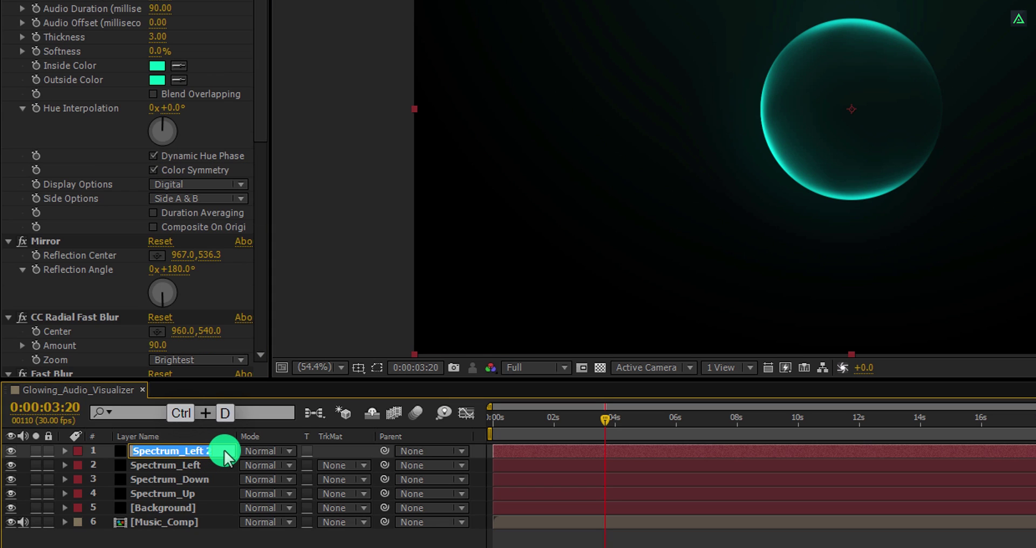
{"action": "type", "text": "Spectrum_Rig"}
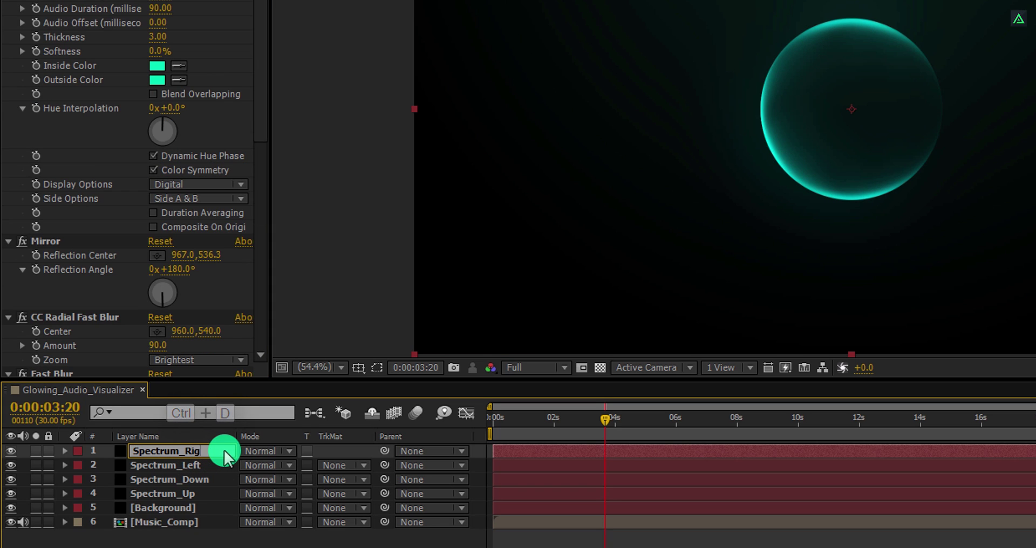
{"action": "type", "text": "ht"}
{"action": "key", "text": "Return"}
{"action": "scroll", "coordinate": [51, 296], "scroll_direction": "down", "scroll_amount": 10}
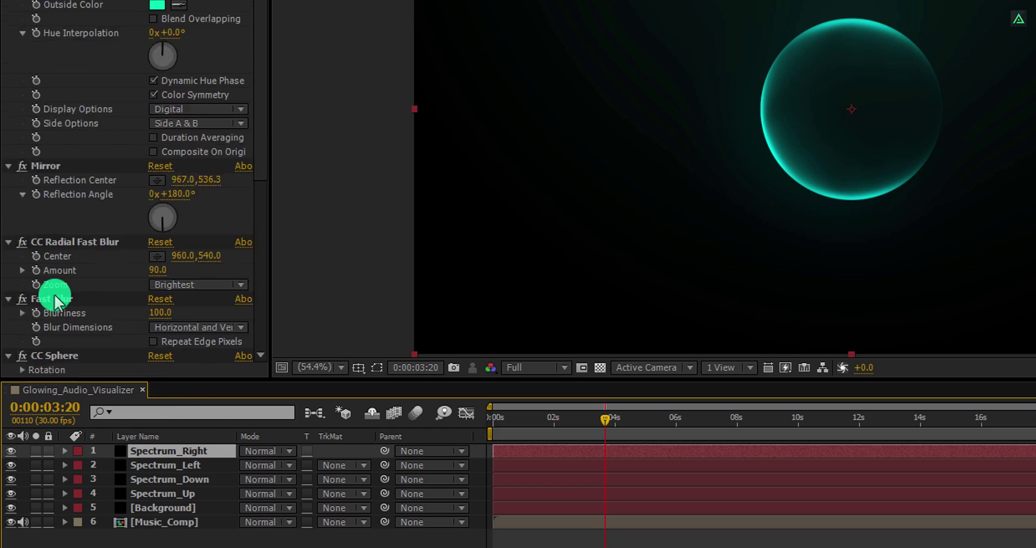
{"action": "left_click", "coordinate": [23, 219]}
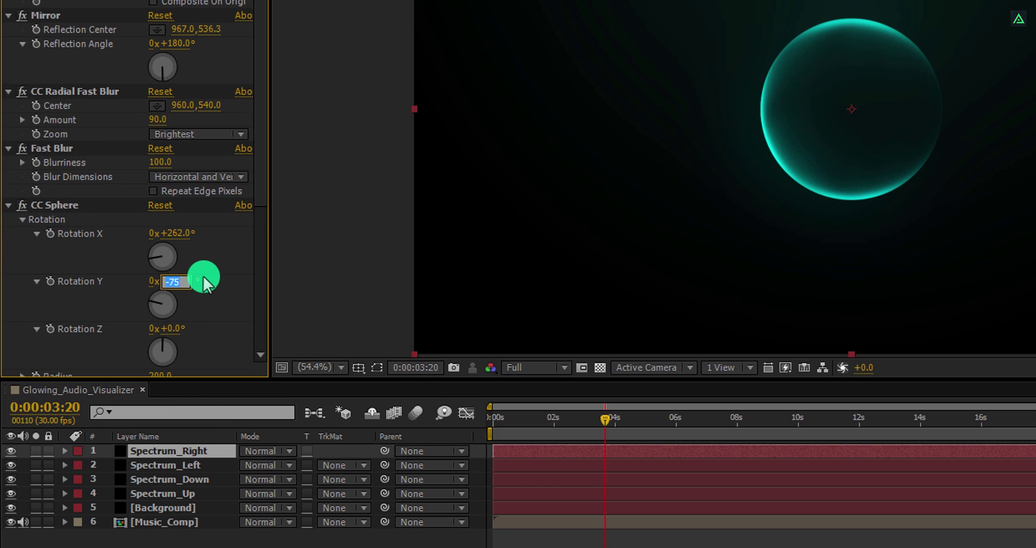
{"action": "key", "text": "Return"}
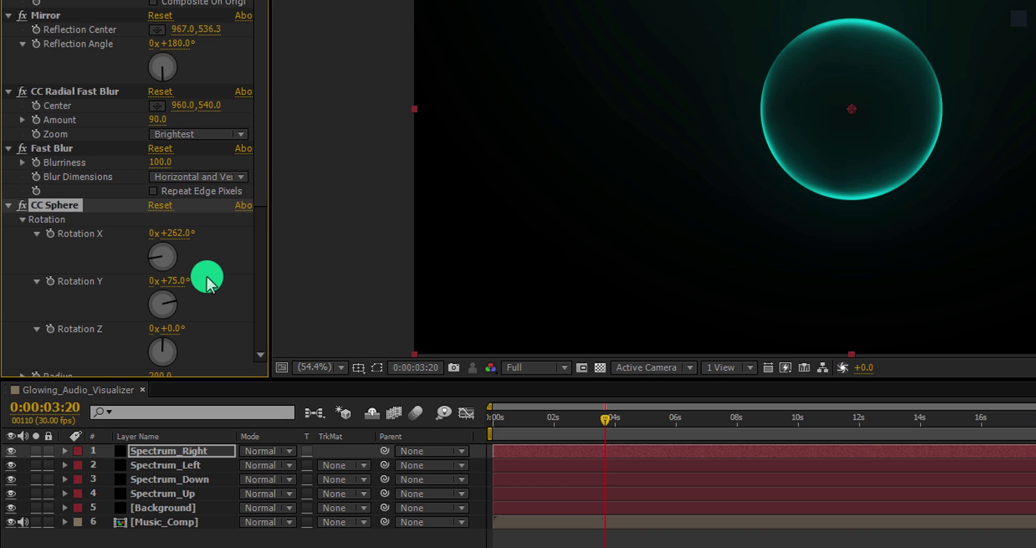
{"action": "left_click", "coordinate": [606, 420]}
- At about 9 seconds, duplicate Spectrum_Down as Spectrum_Reflection and place it above Background
{"action": "left_click_drag", "start_coordinate": [657, 421], "coordinate": [788, 418]}
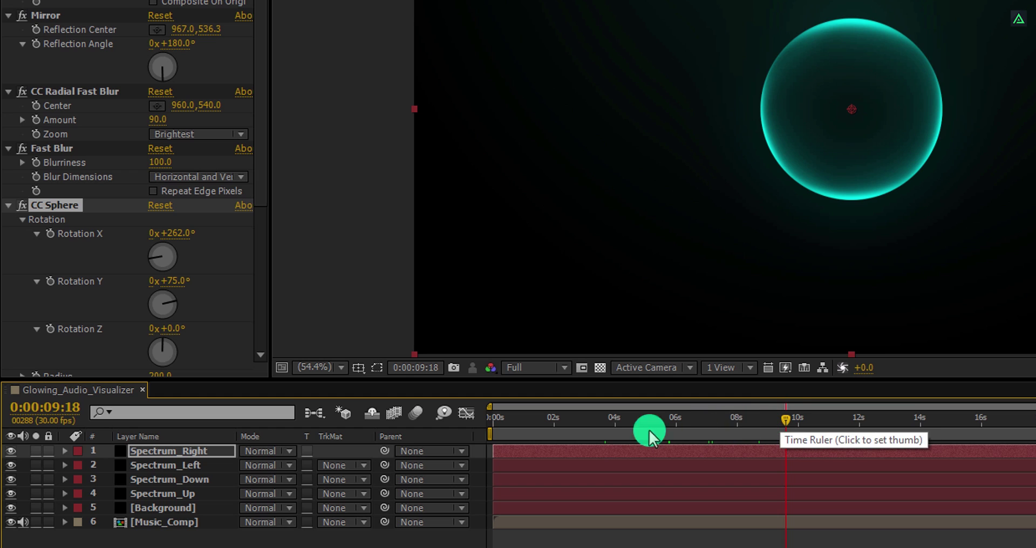
{"action": "left_click", "coordinate": [181, 482]}
{"action": "key", "text": "ctrl+d"}
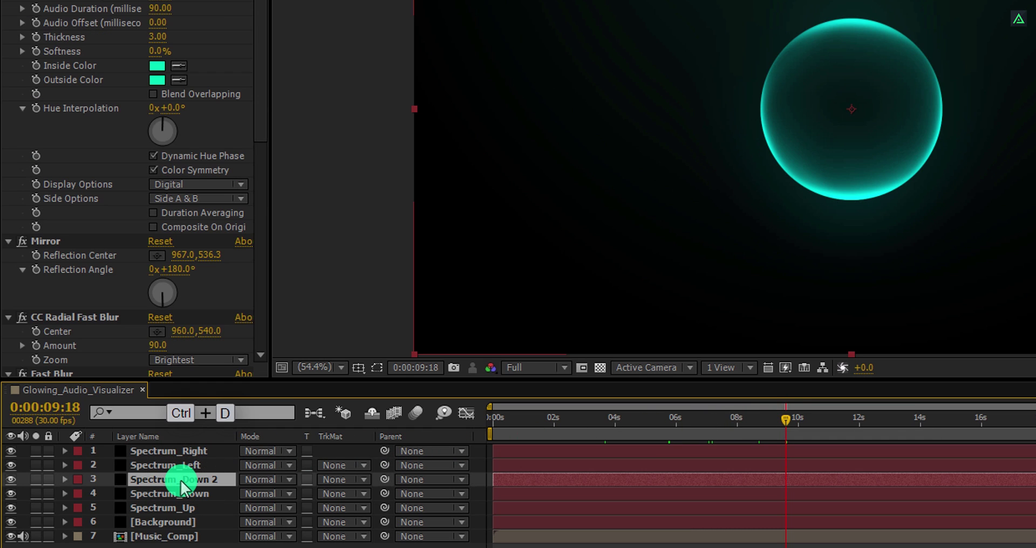
{"action": "key", "text": "Return"}
{"action": "type", "text": "Spectrum"}
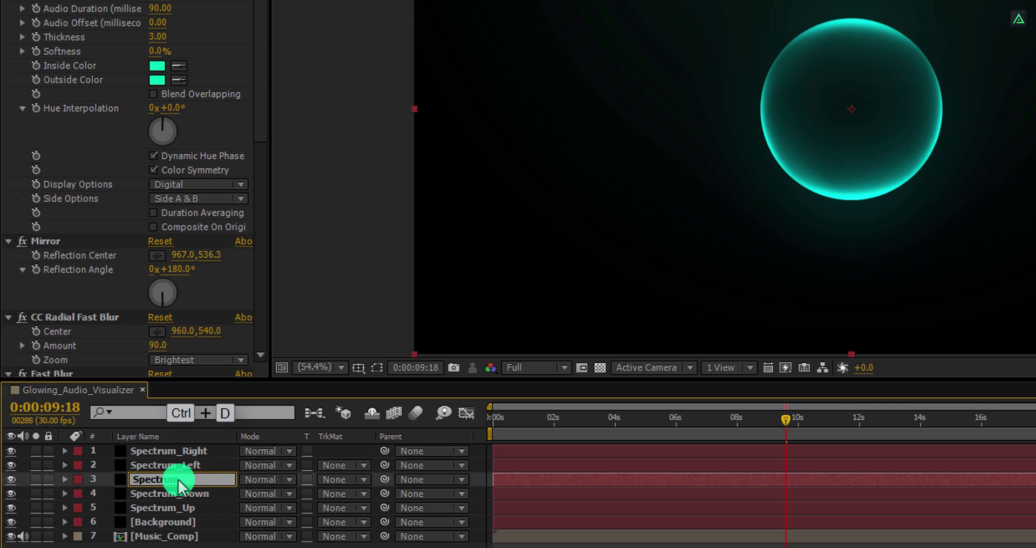
{"action": "type", "text": "_Reflection"}
{"action": "key", "text": "Return"}
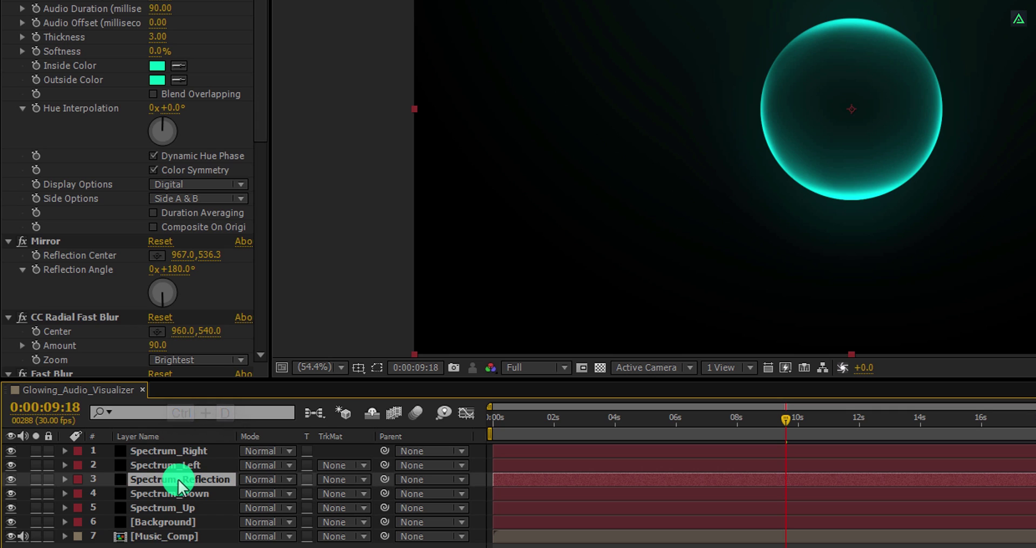
{"action": "mouse_move", "coordinate": [180, 487]}
{"action": "left_mouse_down"}
{"action": "mouse_move", "coordinate": [180, 515]}
{"action": "mouse_move", "coordinate": [147, 513]}
{"action": "left_mouse_up"}
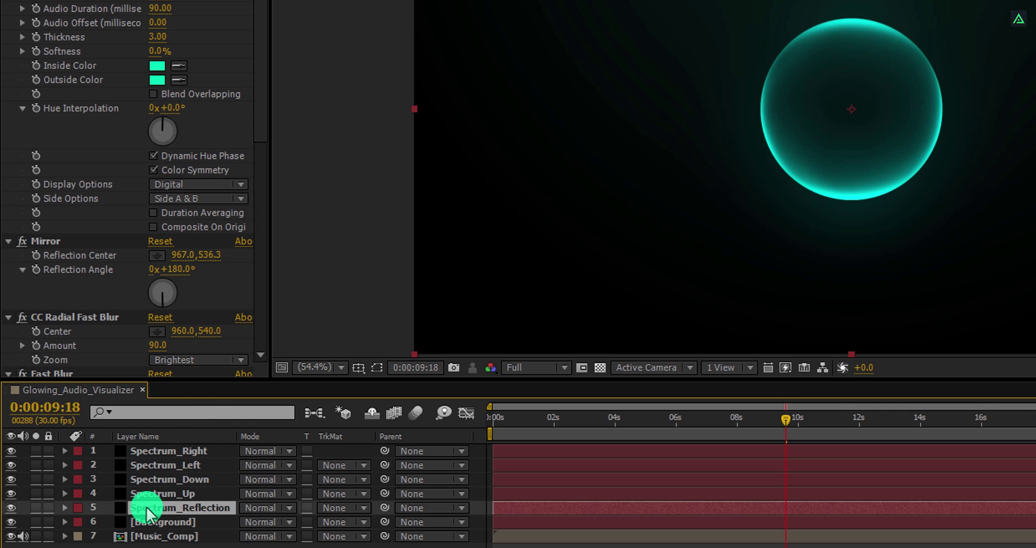
- Unlink the reflection's scale, set it to 100,-20%, and nudge it down
{"action": "key", "text": "s"}
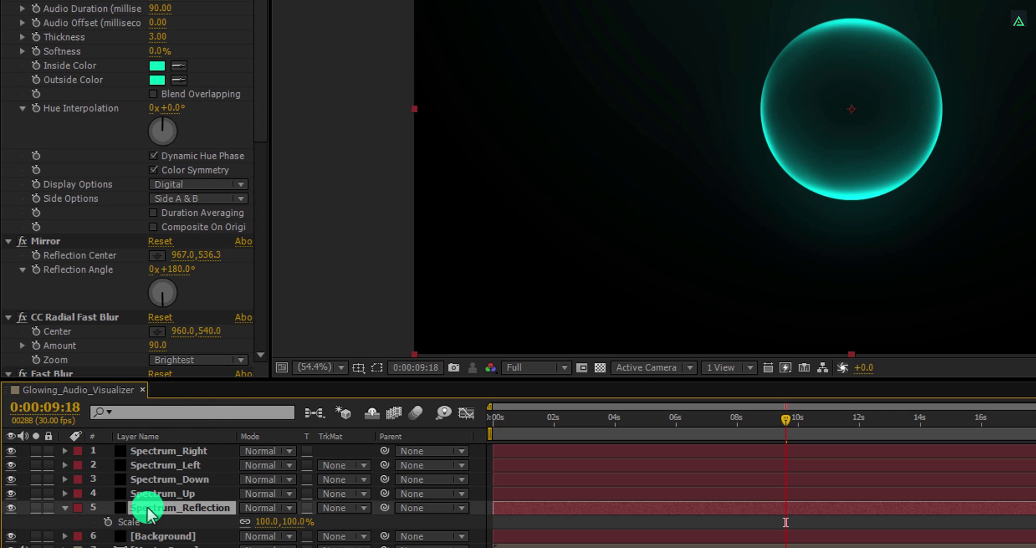
{"action": "left_click", "coordinate": [245, 522]}
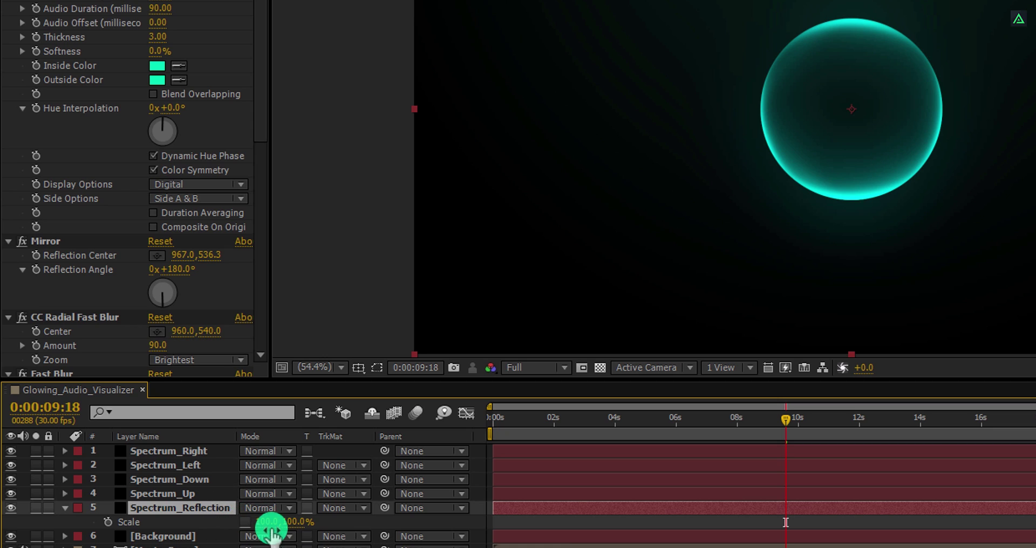
{"action": "left_click", "coordinate": [293, 523]}
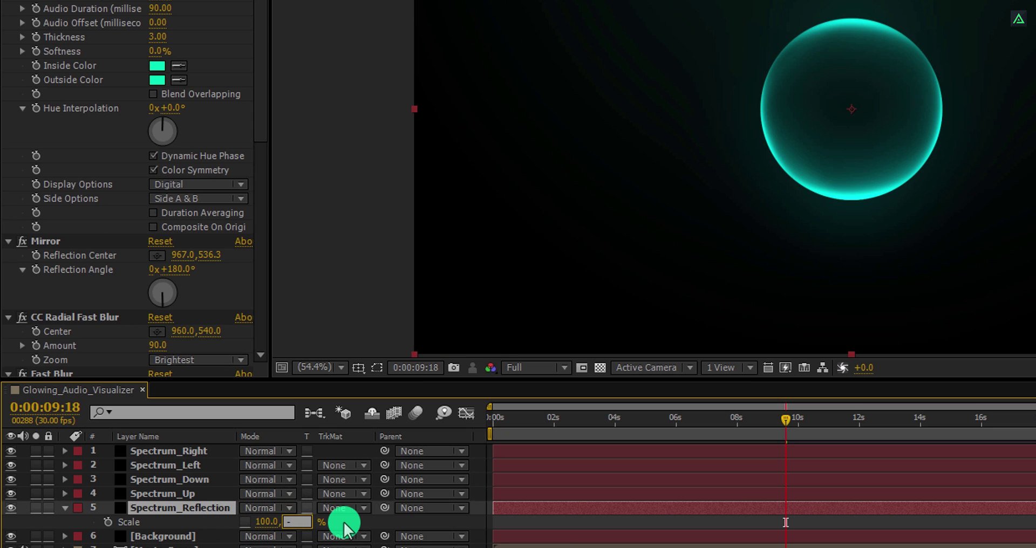
{"action": "type", "text": "-20"}
{"action": "key", "text": "Return"}
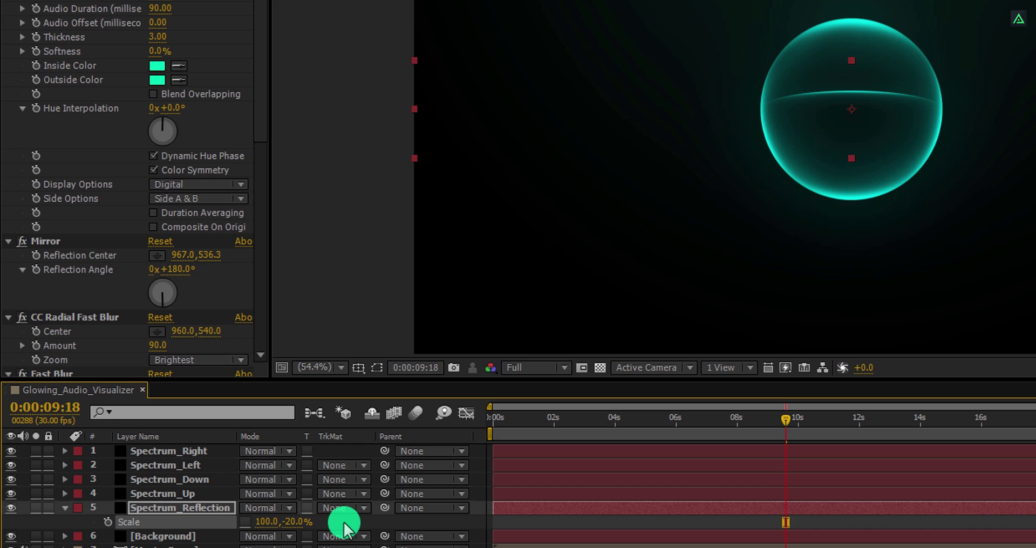
{"action": "left_click", "coordinate": [343, 524]}
{"action": "key", "text": "shift+Down"}
{"action": "key", "text": "shift+Down"}
{"action": "key", "text": "shift+Down"}
{"action": "key", "text": "shift+Down"}
{"action": "key", "text": "shift+Down"}
{"action": "key", "text": "shift+Down"}
{"action": "key", "text": "shift+Down"}
{"action": "key", "text": "shift+Down"}
{"action": "key", "text": "shift+Down"}
{"action": "key", "text": "shift+Down"}
{"action": "key", "text": "shift+Down"}
{"action": "key", "text": "shift+Down"}
{"action": "key", "text": "shift+Down"}
{"action": "key", "text": "shift+Down"}
{"action": "key", "text": "shift+Down"}
{"action": "key", "text": "shift+Down"}
{"action": "key", "text": "shift+Down"}
{"action": "key", "text": "shift+Down"}
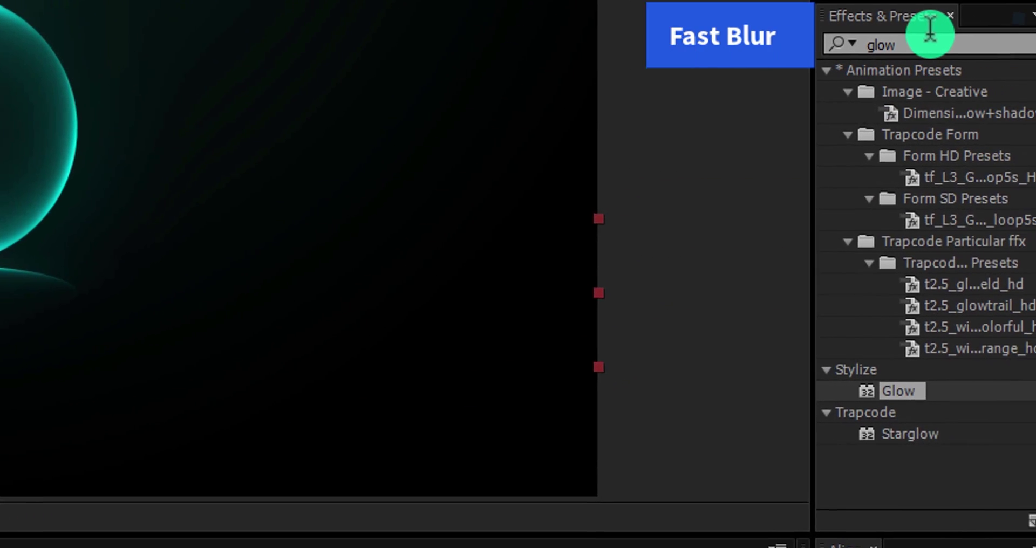
- Apply Fast Blur to Spectrum_Reflection at Blurriness 50 with Horizontal blur dimensions
{"action": "left_click", "coordinate": [930, 33]}
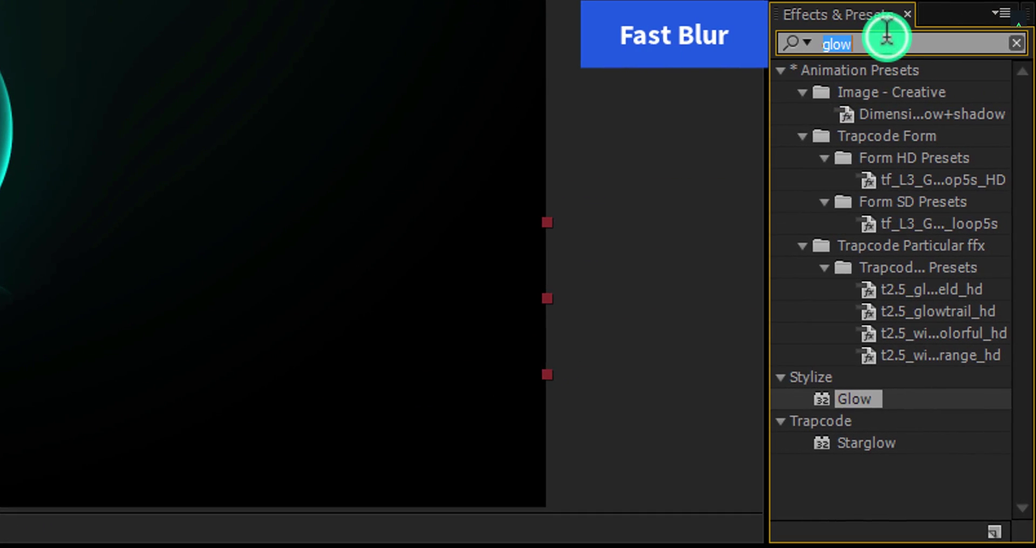
{"action": "type", "text": "fast"}
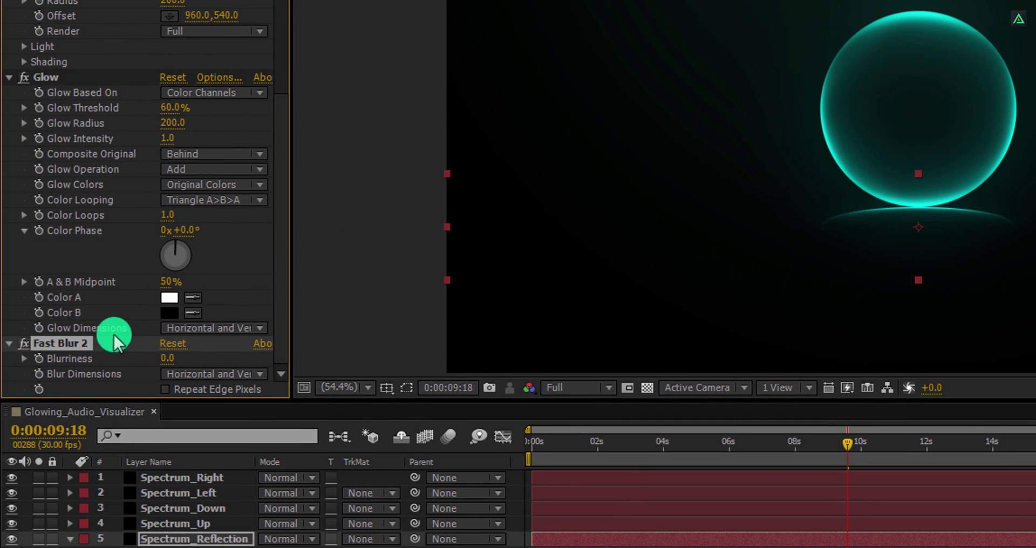
{"action": "left_click", "coordinate": [169, 357]}
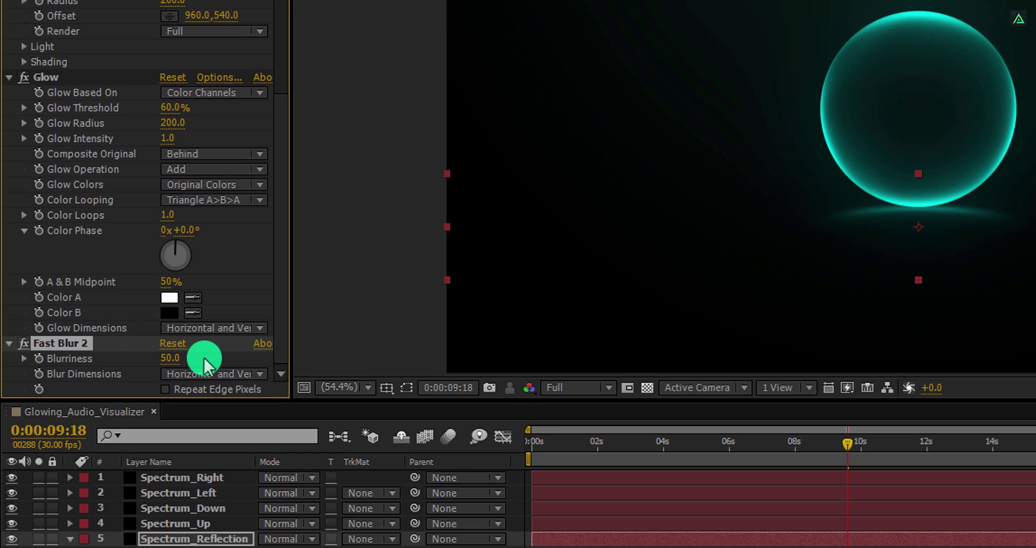
{"action": "left_click", "coordinate": [210, 375]}
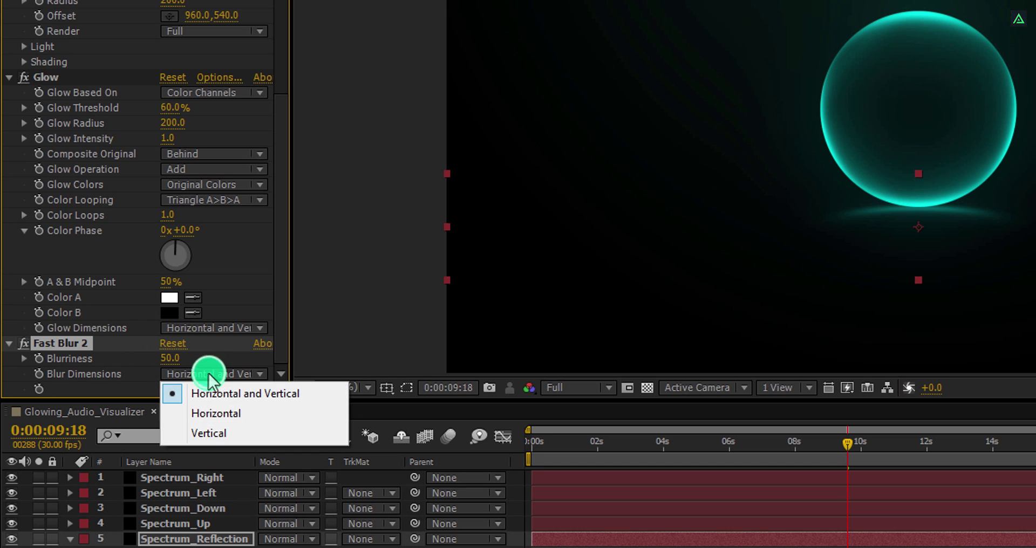
{"action": "left_click", "coordinate": [230, 416]}
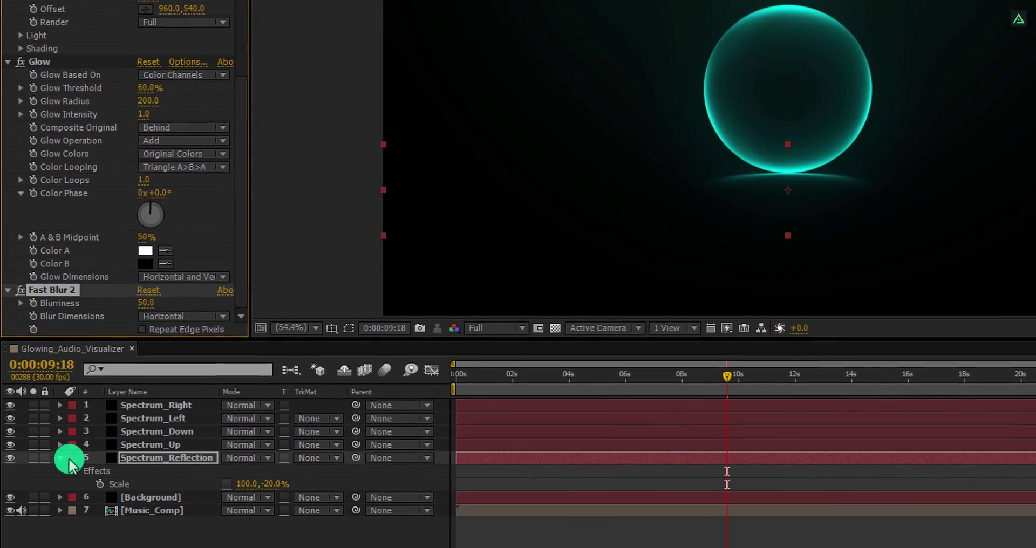
{"action": "left_click", "coordinate": [63, 480]}
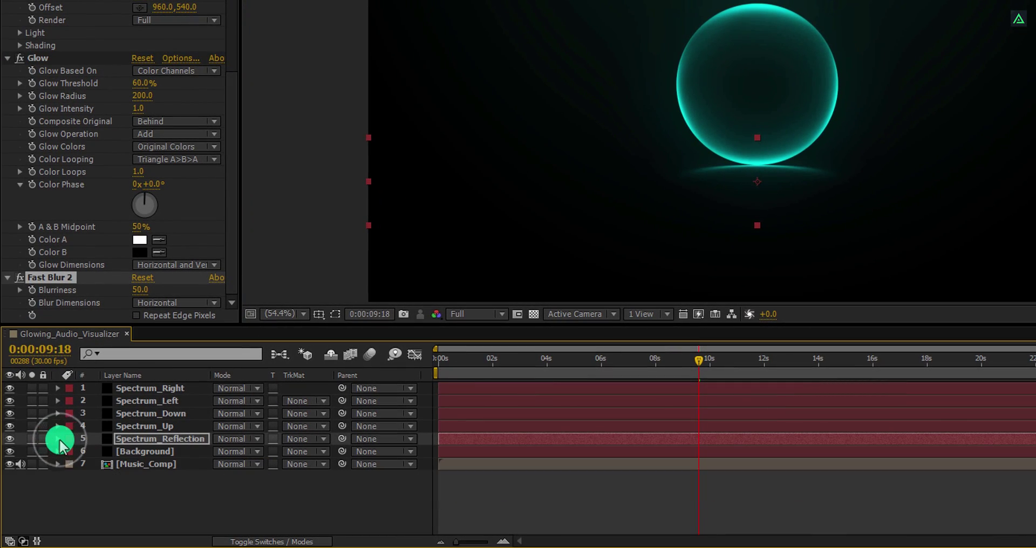
- Add a new adjustment layer named Color_Correction
{"action": "left_click", "coordinate": [135, 490]}
{"action": "right_click", "coordinate": [135, 490]}
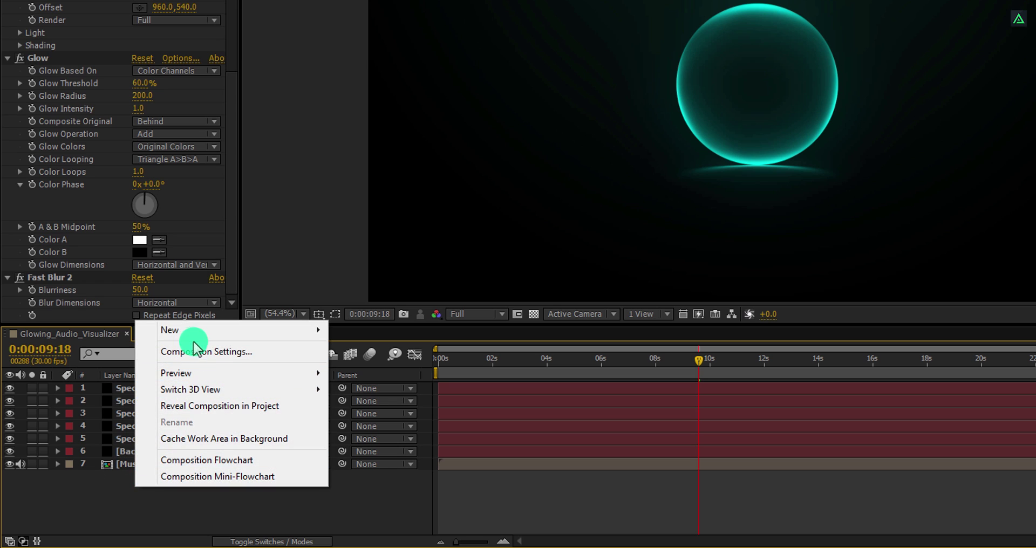
{"action": "mouse_move", "coordinate": [277, 335]}
{"action": "left_click", "coordinate": [402, 450]}
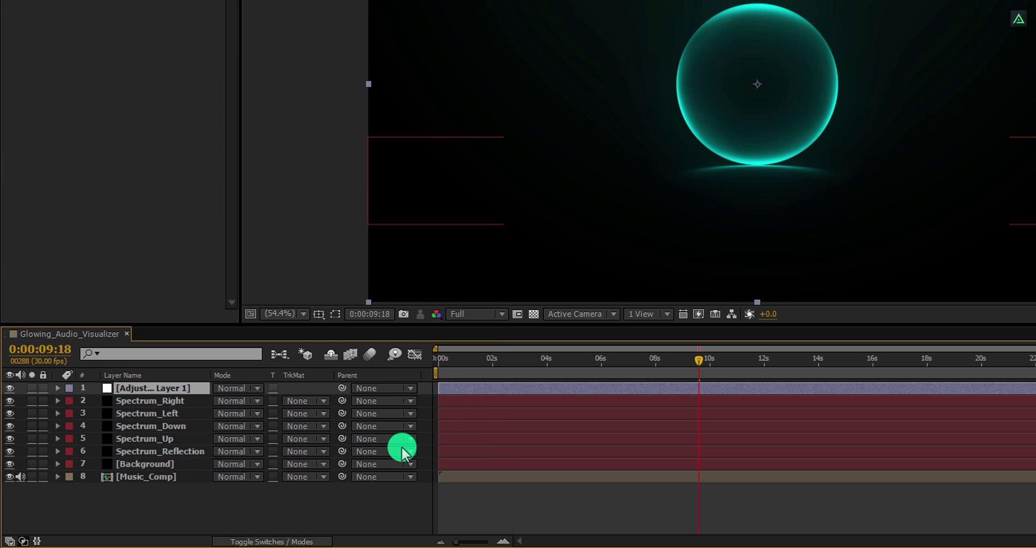
{"action": "key", "text": "Return"}
{"action": "type", "text": "Color_Correction"}
{"action": "key", "text": "Return"}
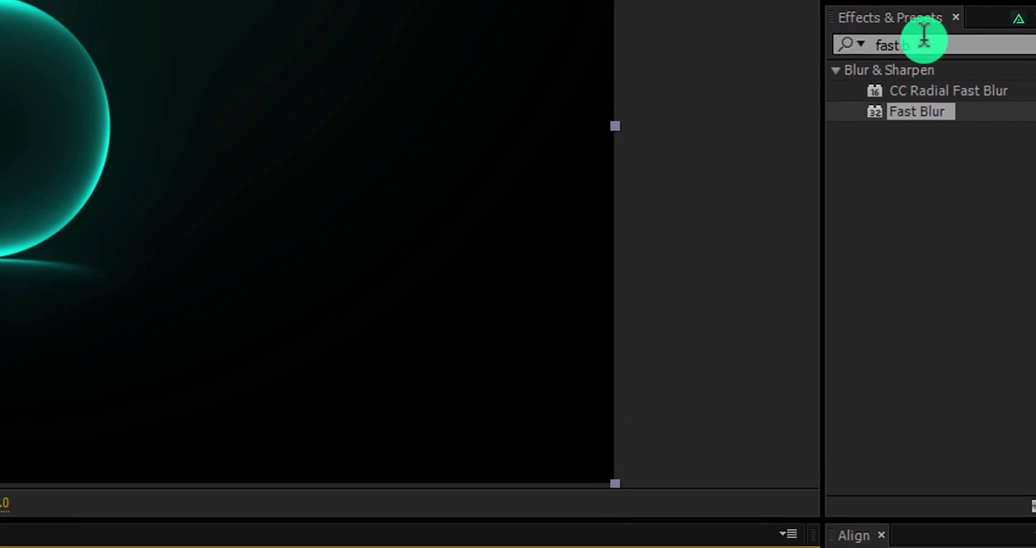
- Apply Curves to Color_Correction and bend the RGB curve into a contrast S-curve
{"action": "left_click", "coordinate": [924, 42]}
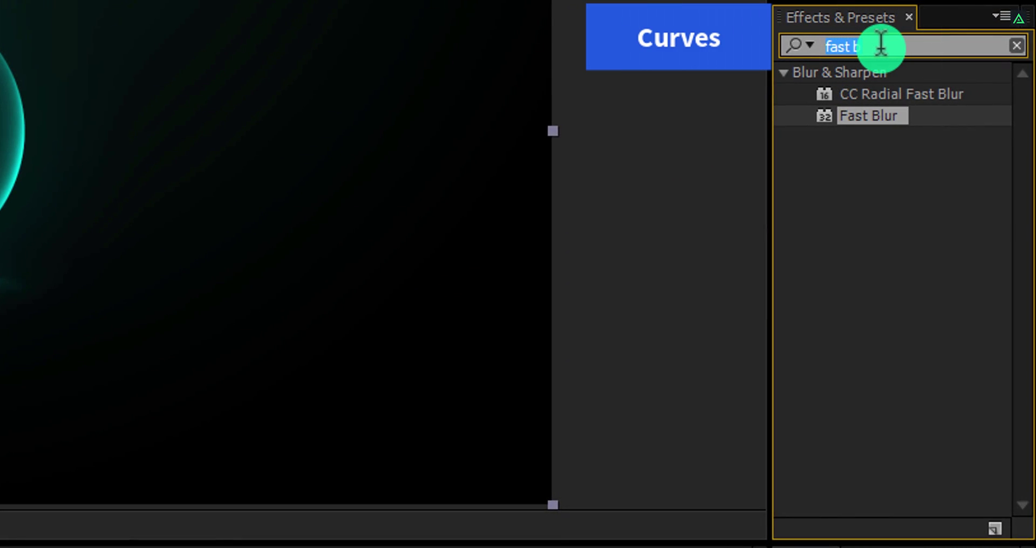
{"action": "type", "text": "curve"}
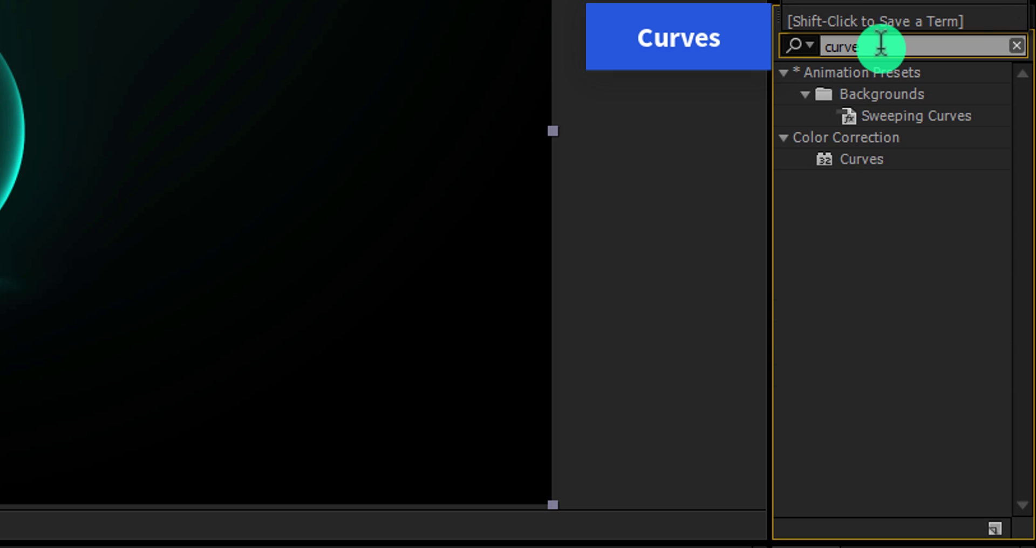
{"action": "double_click", "coordinate": [874, 159]}
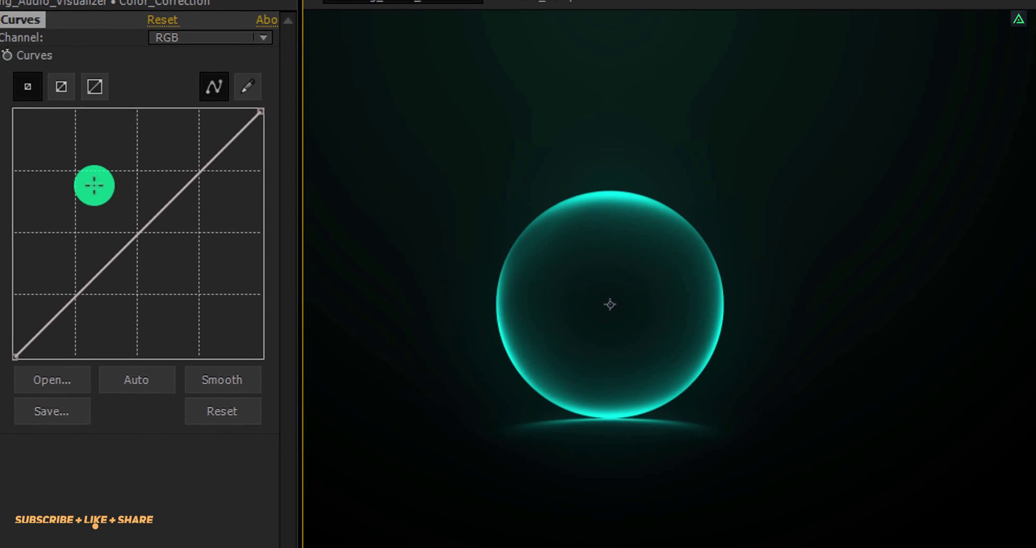
{"action": "left_click_drag", "start_coordinate": [170, 242], "coordinate": [145, 215]}
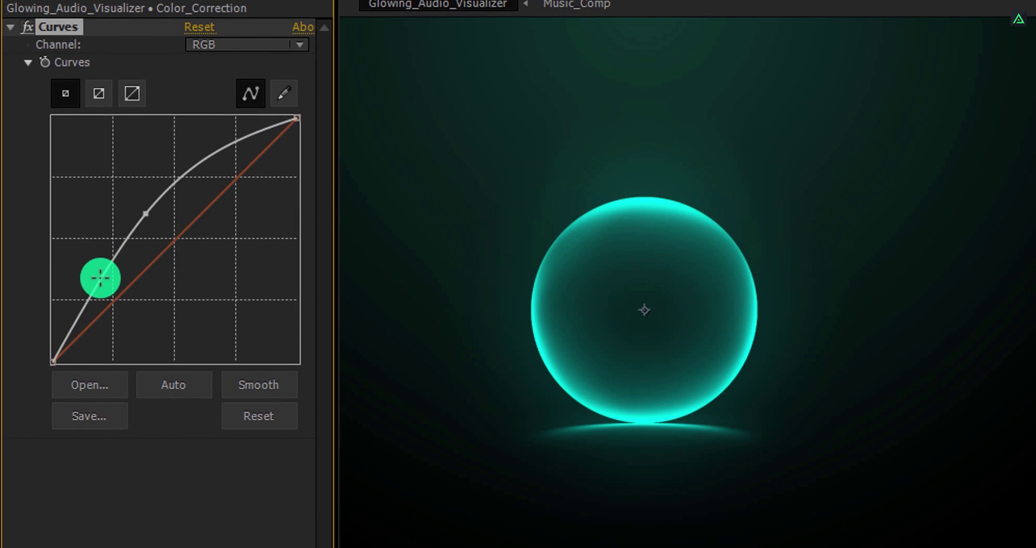
{"action": "left_click_drag", "start_coordinate": [99, 279], "coordinate": [100, 301]}
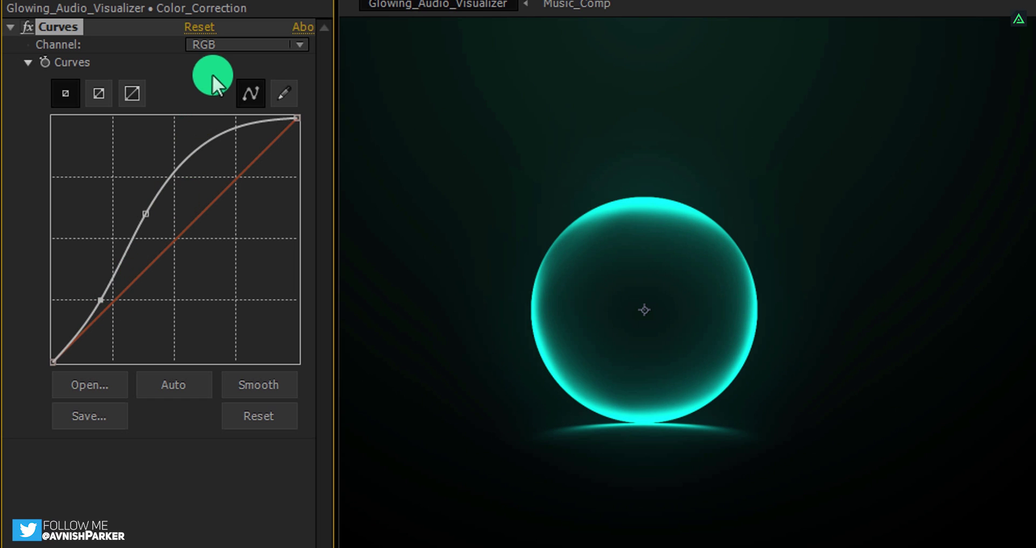
- Reshape the Red, Green and Blue channel curves in Curves
{"action": "left_click", "coordinate": [215, 45]}
{"action": "left_click", "coordinate": [210, 91]}
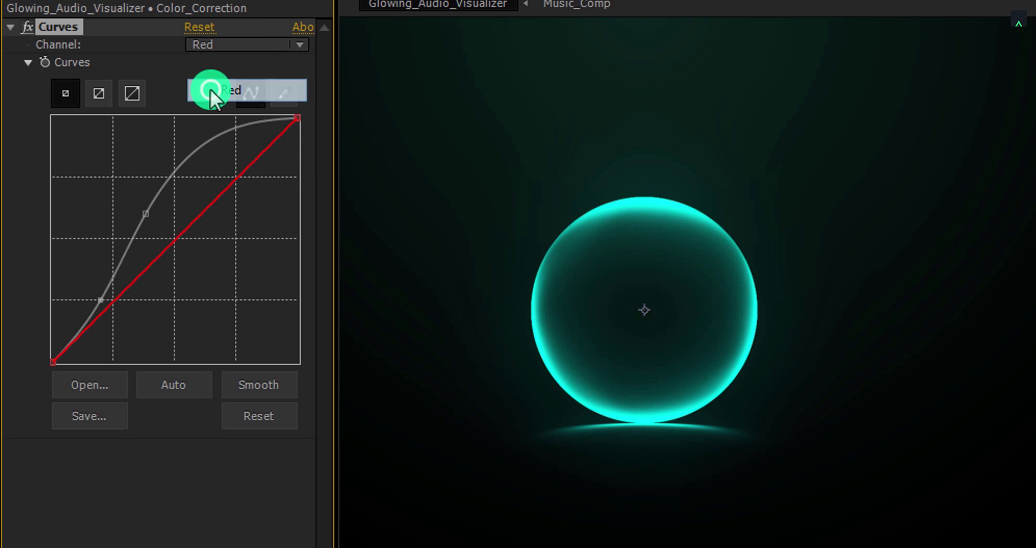
{"action": "left_click", "coordinate": [182, 229]}
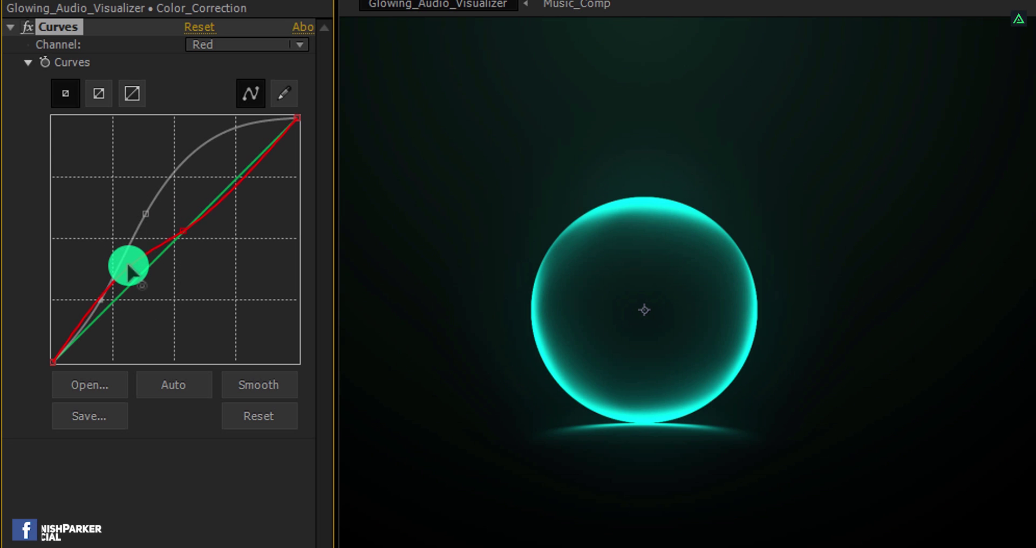
{"action": "left_click_drag", "start_coordinate": [127, 266], "coordinate": [151, 310]}
{"action": "left_click", "coordinate": [243, 44]}
{"action": "left_click", "coordinate": [208, 110]}
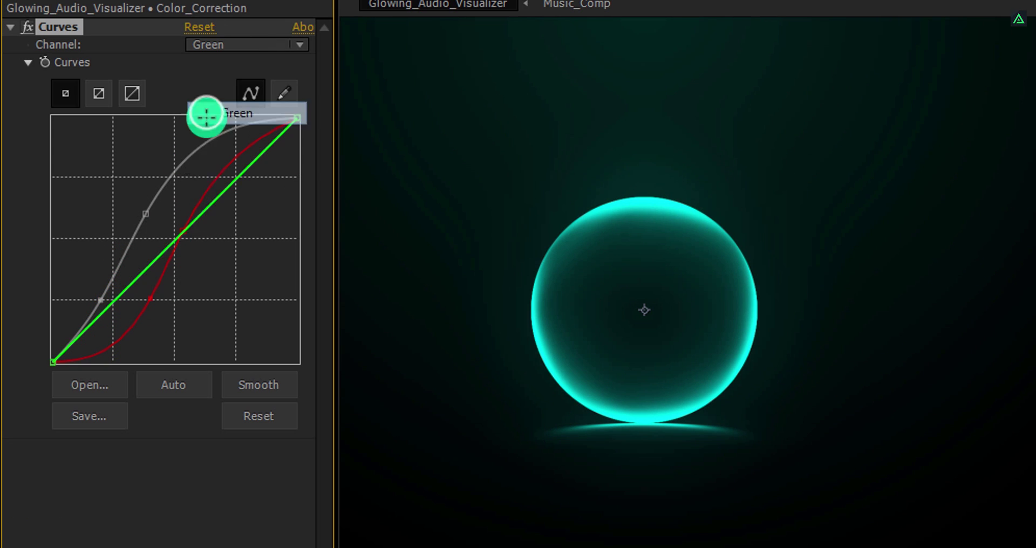
{"action": "left_click_drag", "start_coordinate": [184, 229], "coordinate": [187, 249]}
{"action": "left_click", "coordinate": [132, 294]}
{"action": "left_click", "coordinate": [243, 45]}
{"action": "left_click", "coordinate": [211, 129]}
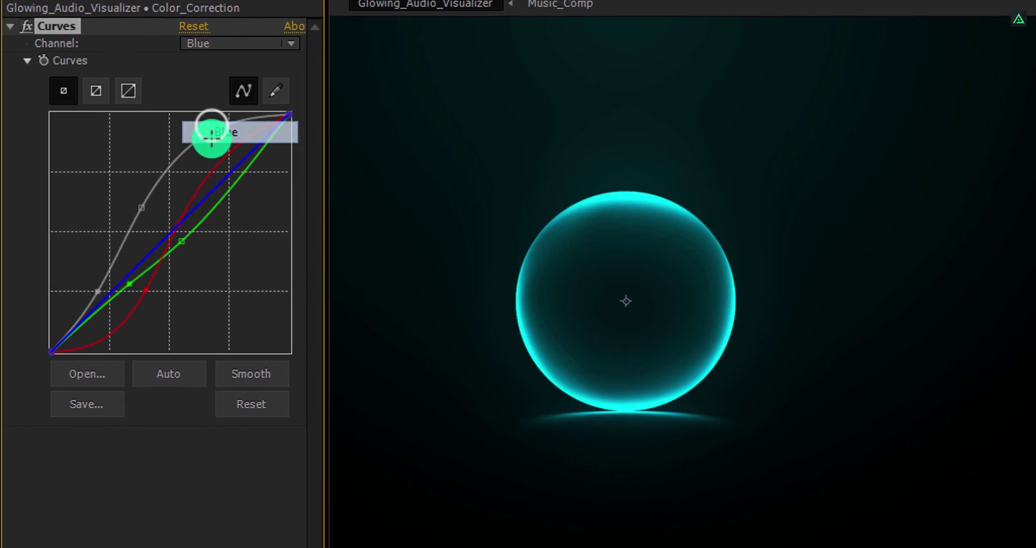
{"action": "left_click", "coordinate": [190, 226]}
{"action": "left_click", "coordinate": [150, 263]}
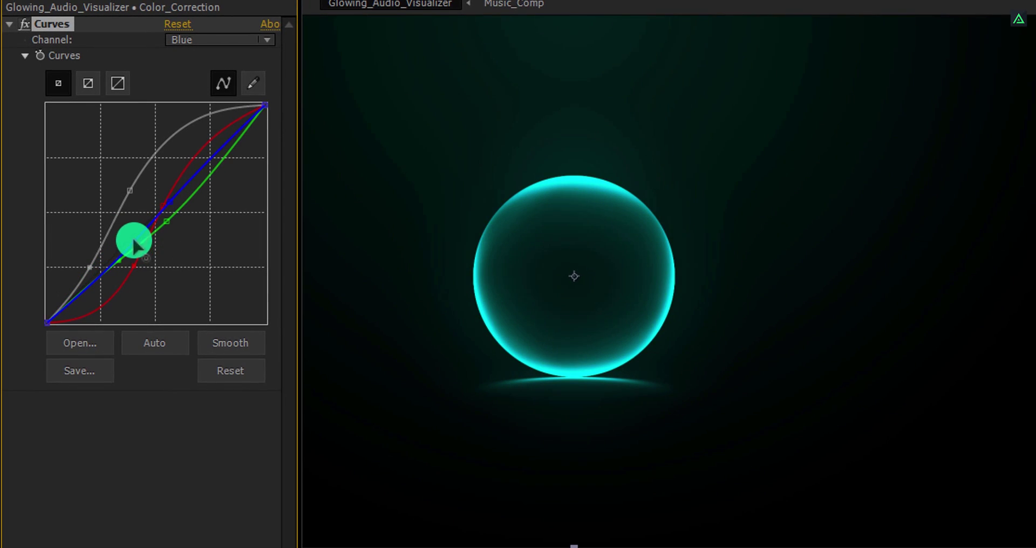
{"action": "left_click_drag", "start_coordinate": [458, 305], "coordinate": [799, 321]}
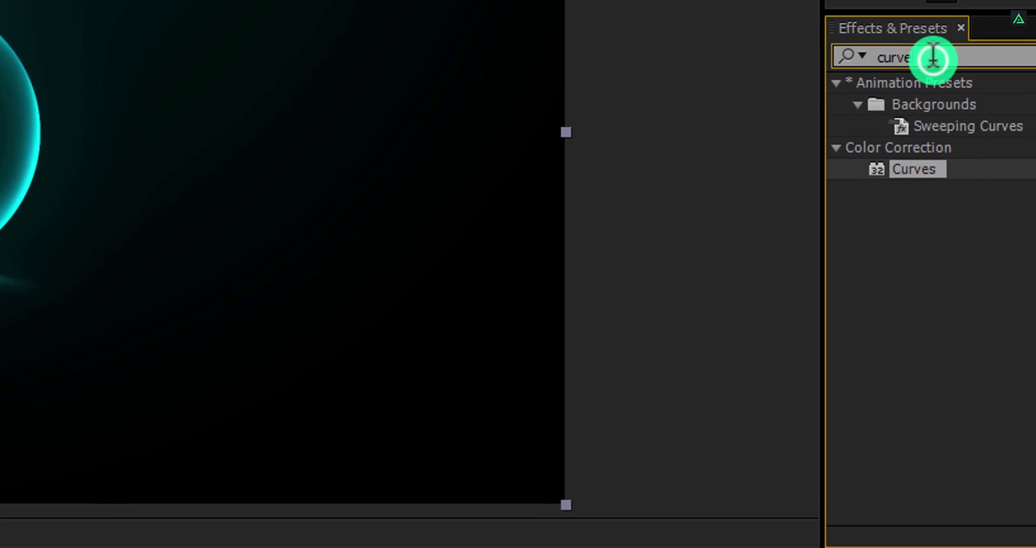
- Apply Glow to Color_Correction with Glow Radius 200 and Glow Threshold 50%
{"action": "double_click", "coordinate": [933, 57]}
{"action": "type", "text": "glow"}
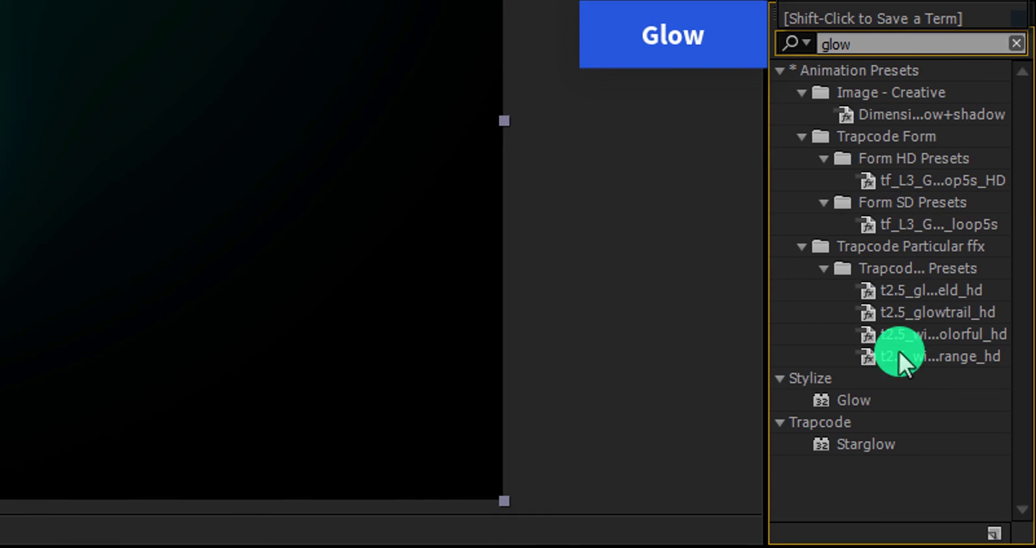
{"action": "double_click", "coordinate": [862, 400]}
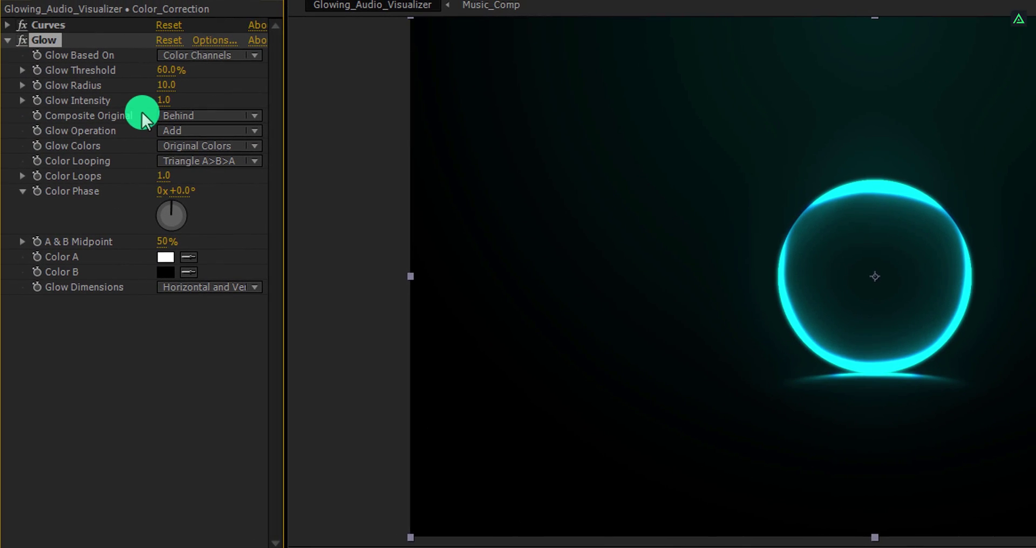
{"action": "left_click", "coordinate": [167, 85]}
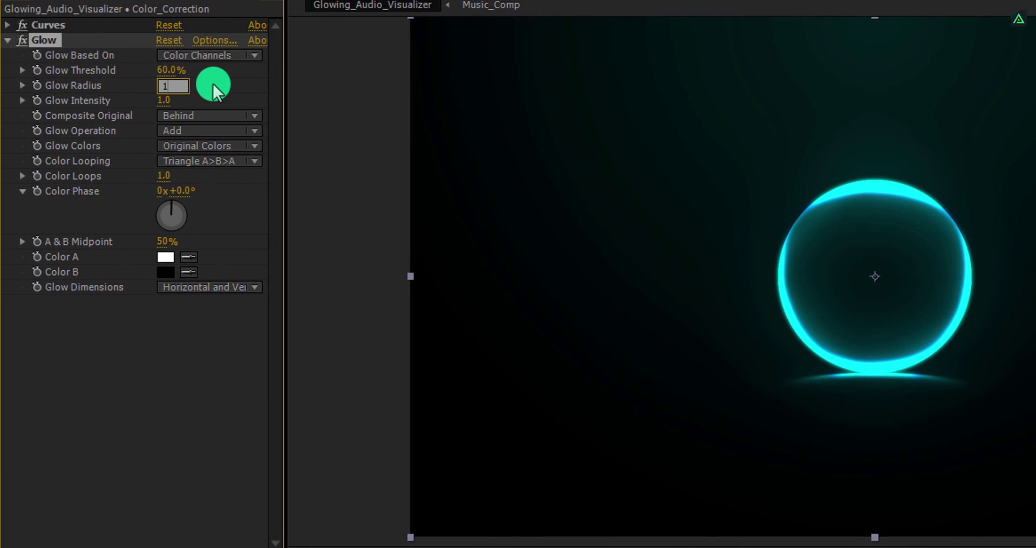
{"action": "key", "text": "Return"}
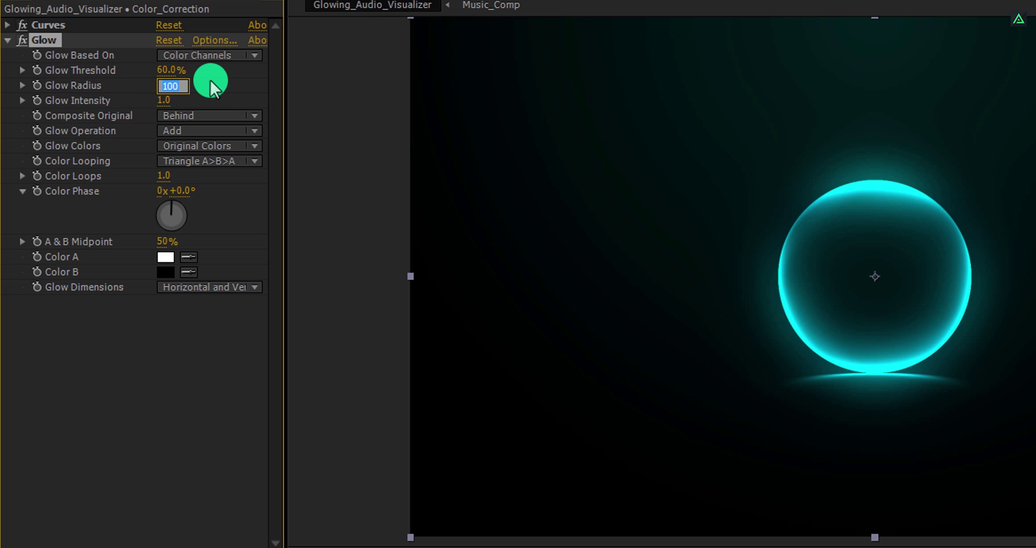
{"action": "key", "text": "Return"}
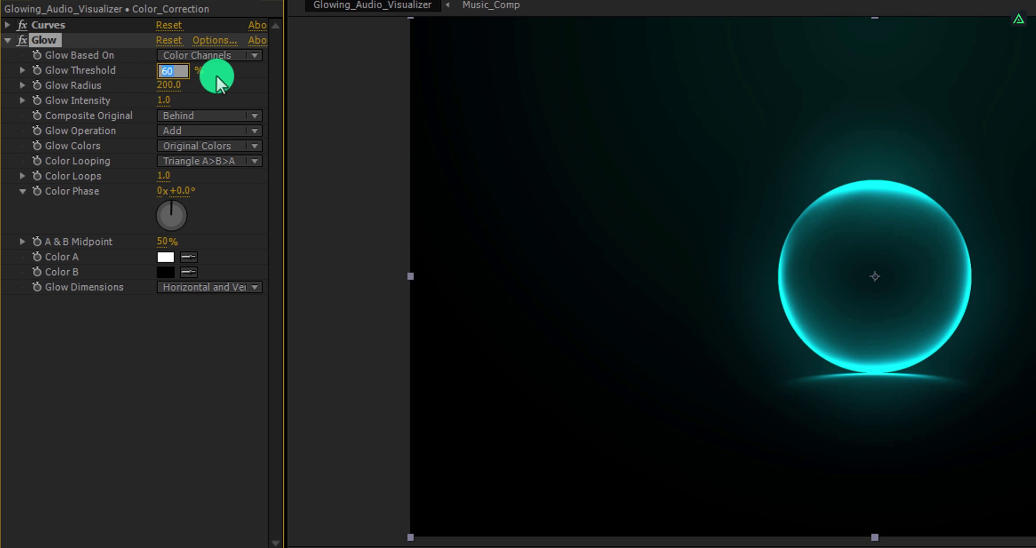
{"action": "type", "text": "50"}
{"action": "key", "text": "Return"}
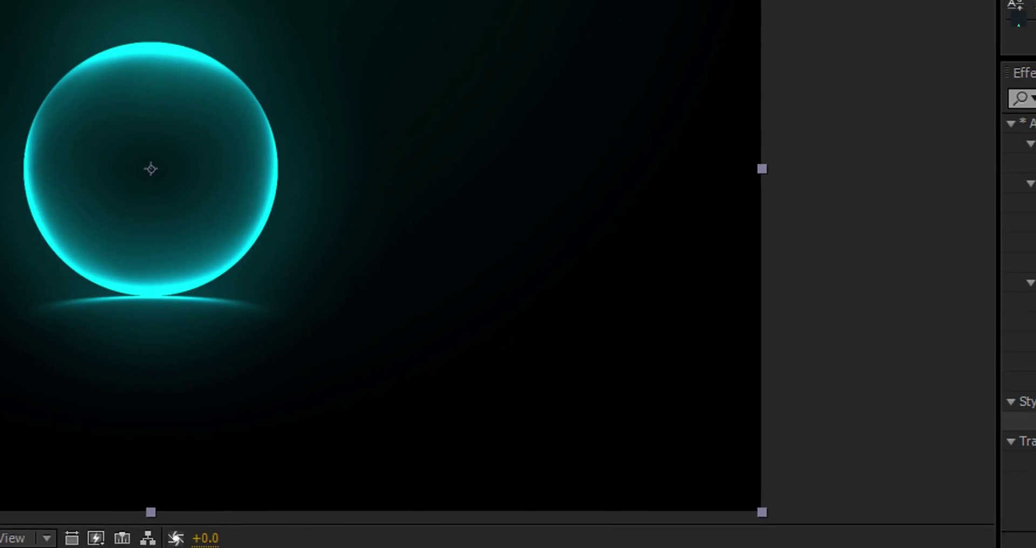
- Find Hue/Saturation in Effects & Presets and apply it to the Color_Correction layer
{"action": "double_click", "coordinate": [955, 63]}
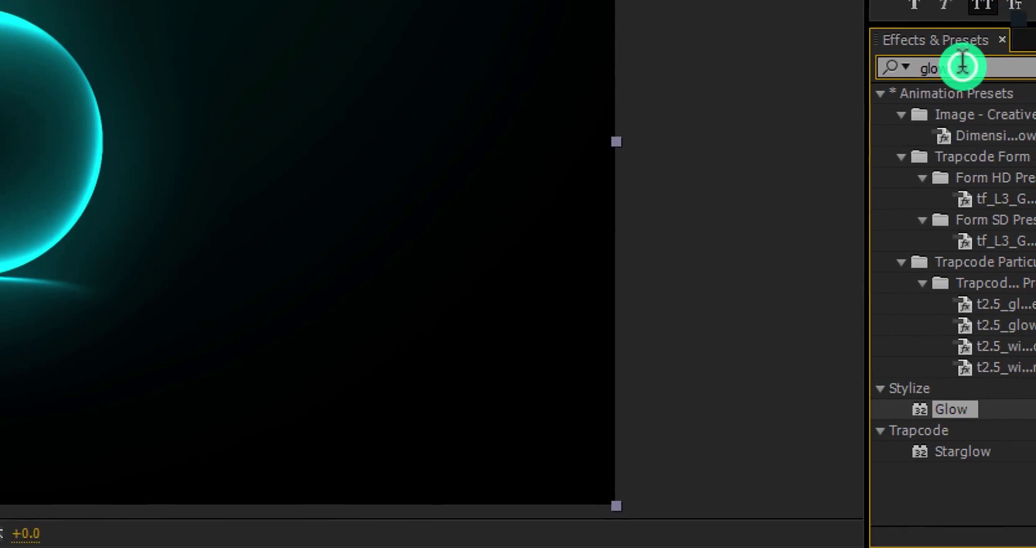
{"action": "type", "text": "hue"}
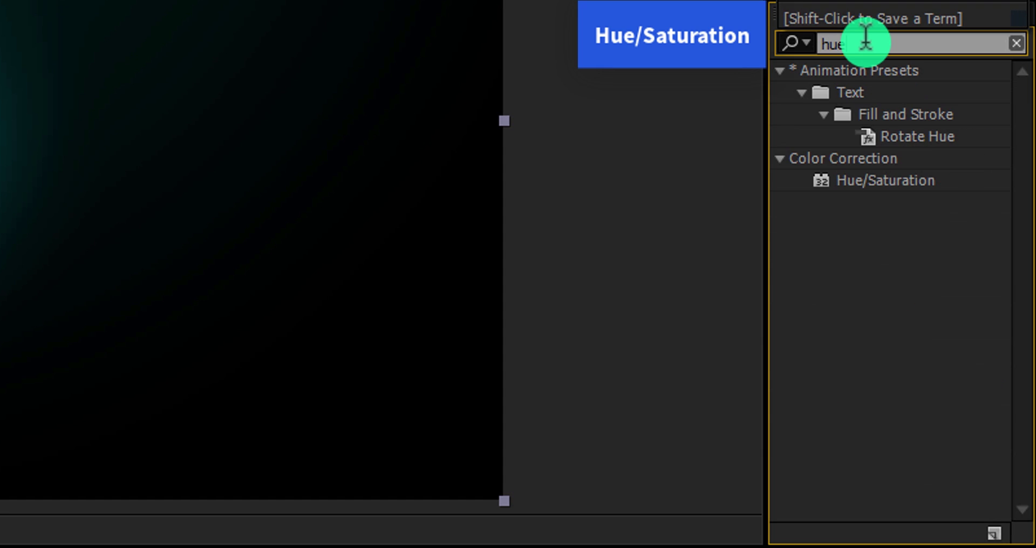
{"action": "double_click", "coordinate": [885, 174]}
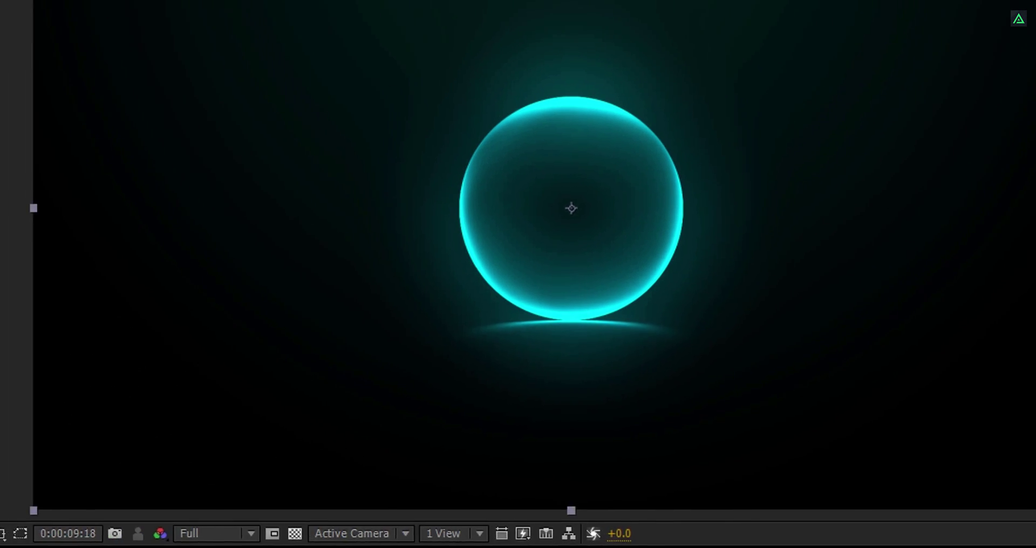
- Shift Master Hue to +34° to turn the sphere mint-green, then RAM preview it
{"action": "left_click_drag", "start_coordinate": [58, 347], "coordinate": [442, 290]}
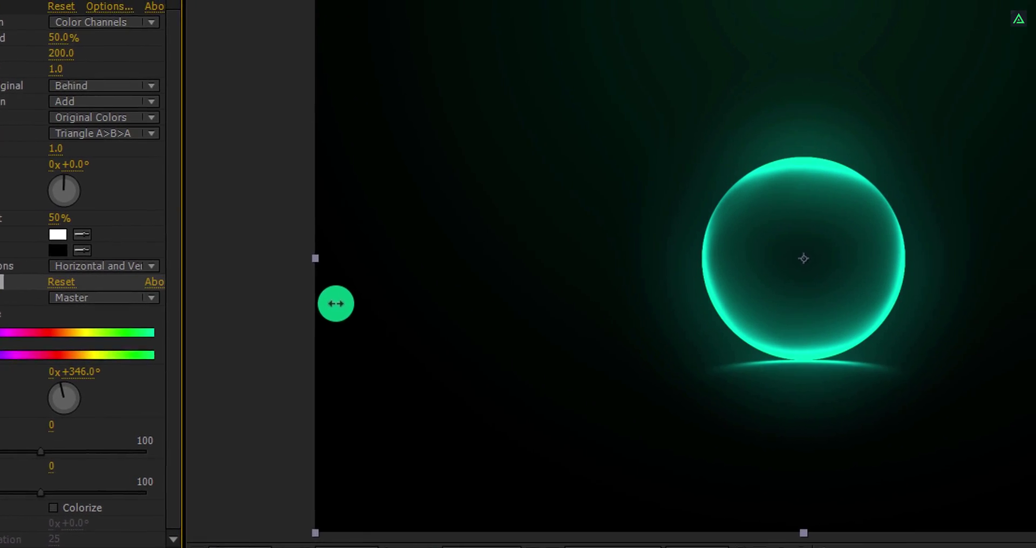
{"action": "left_click_drag", "start_coordinate": [335, 303], "coordinate": [335, 305]}
{"action": "key", "text": "KP_0"}
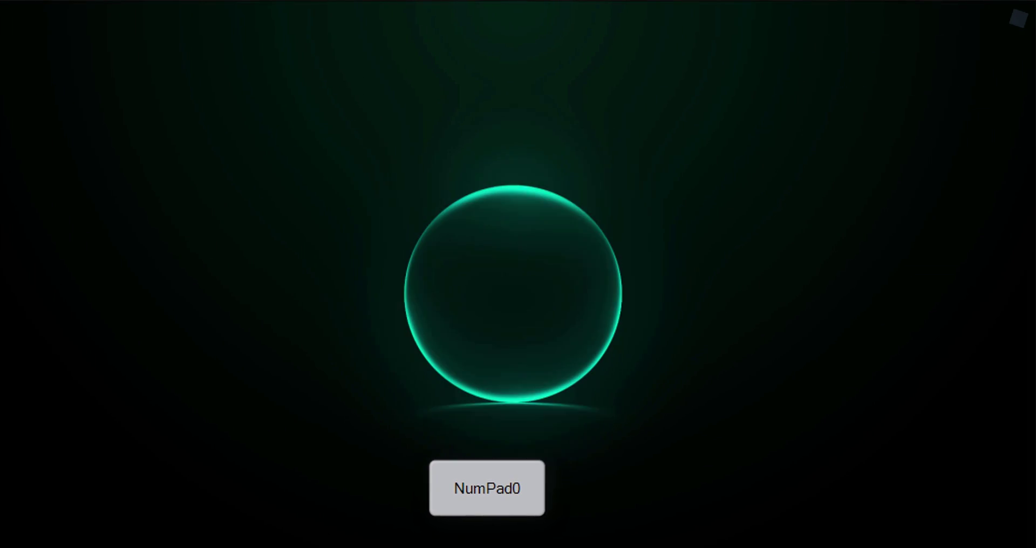